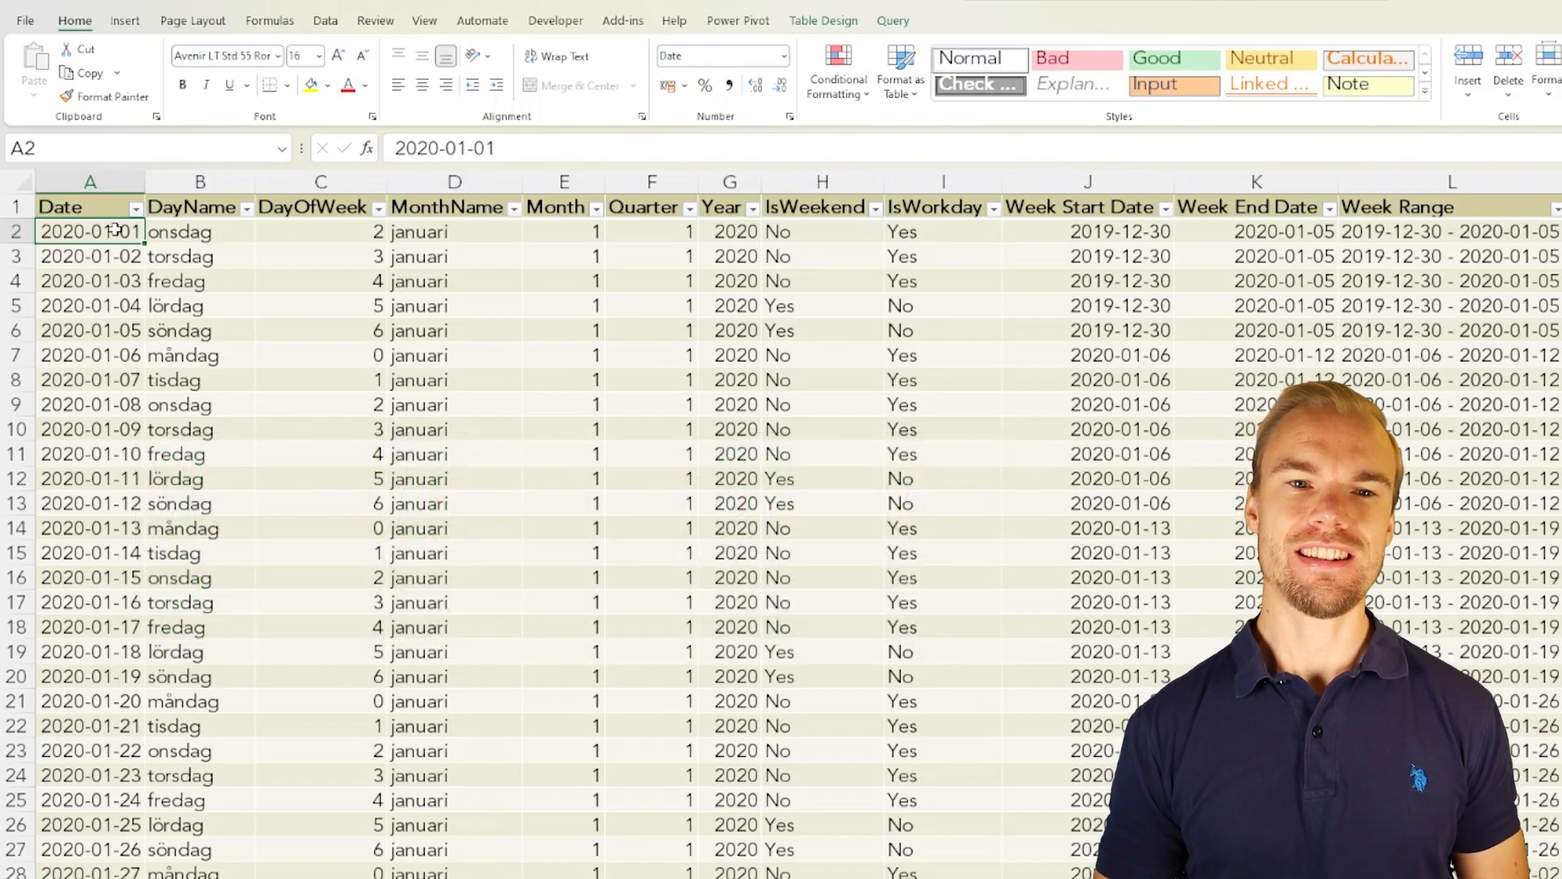
- Refresh the date table's query from the last row of the Date column
{"action": "key", "text": "ctrl+Down"}
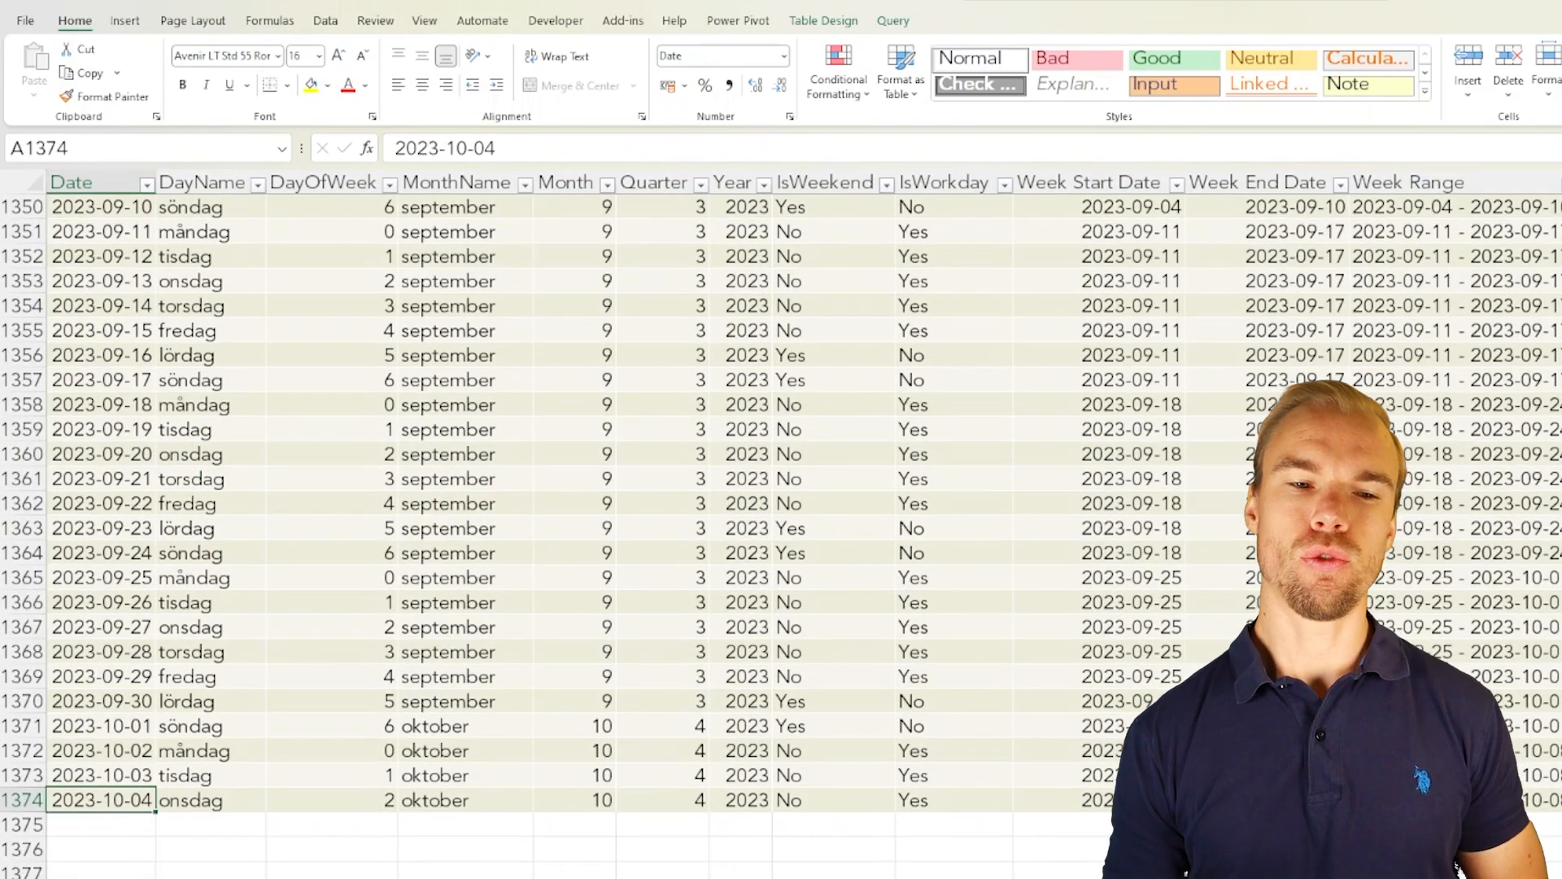
{"action": "right_click", "coordinate": [120, 796]}
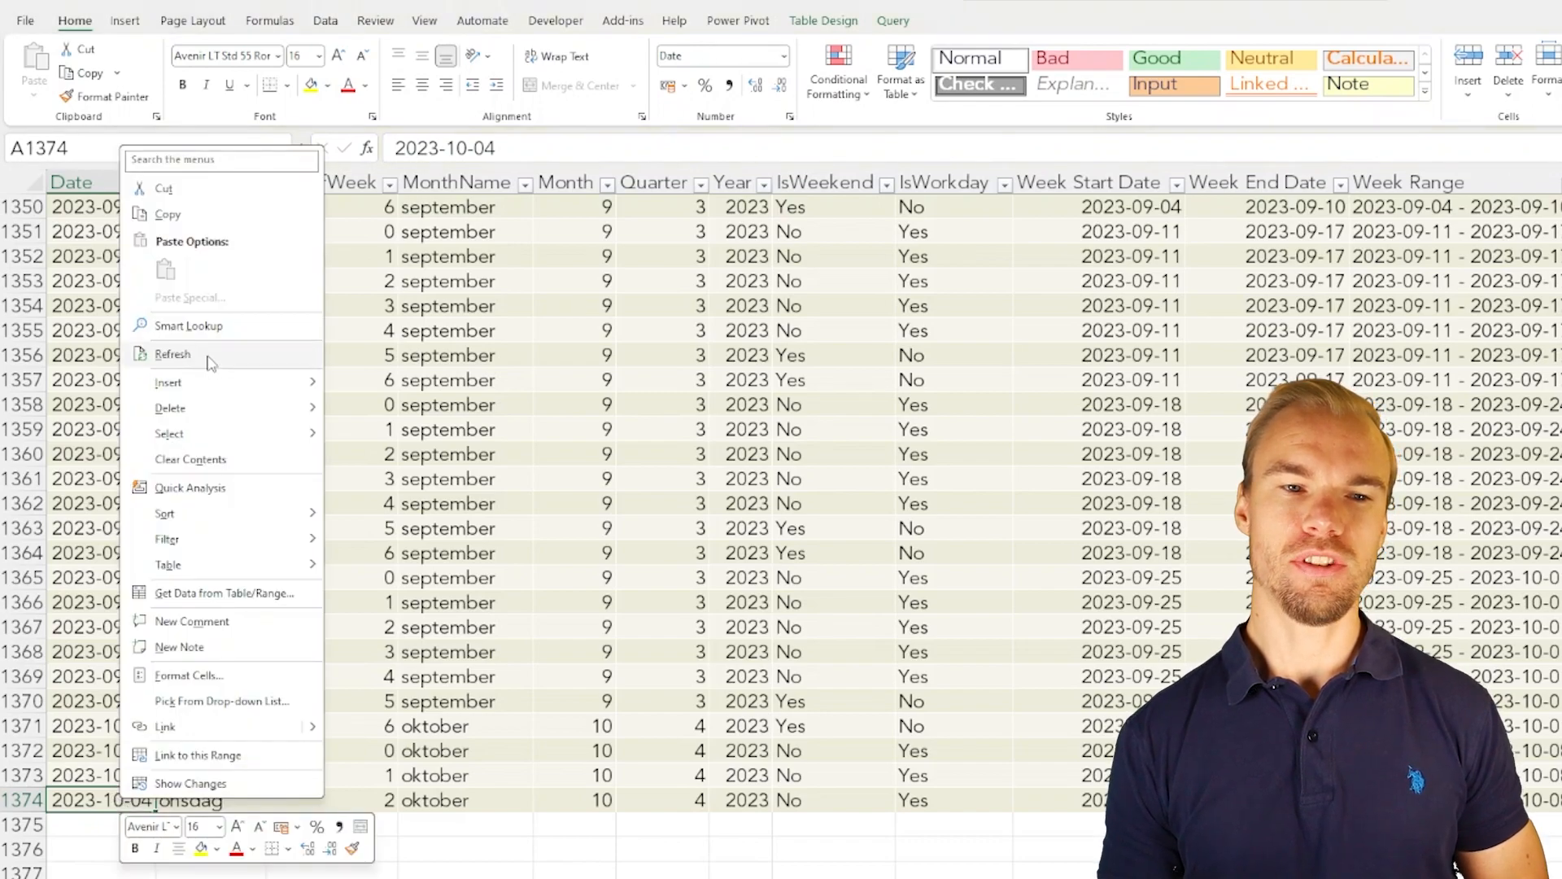
{"action": "left_click", "coordinate": [172, 354]}
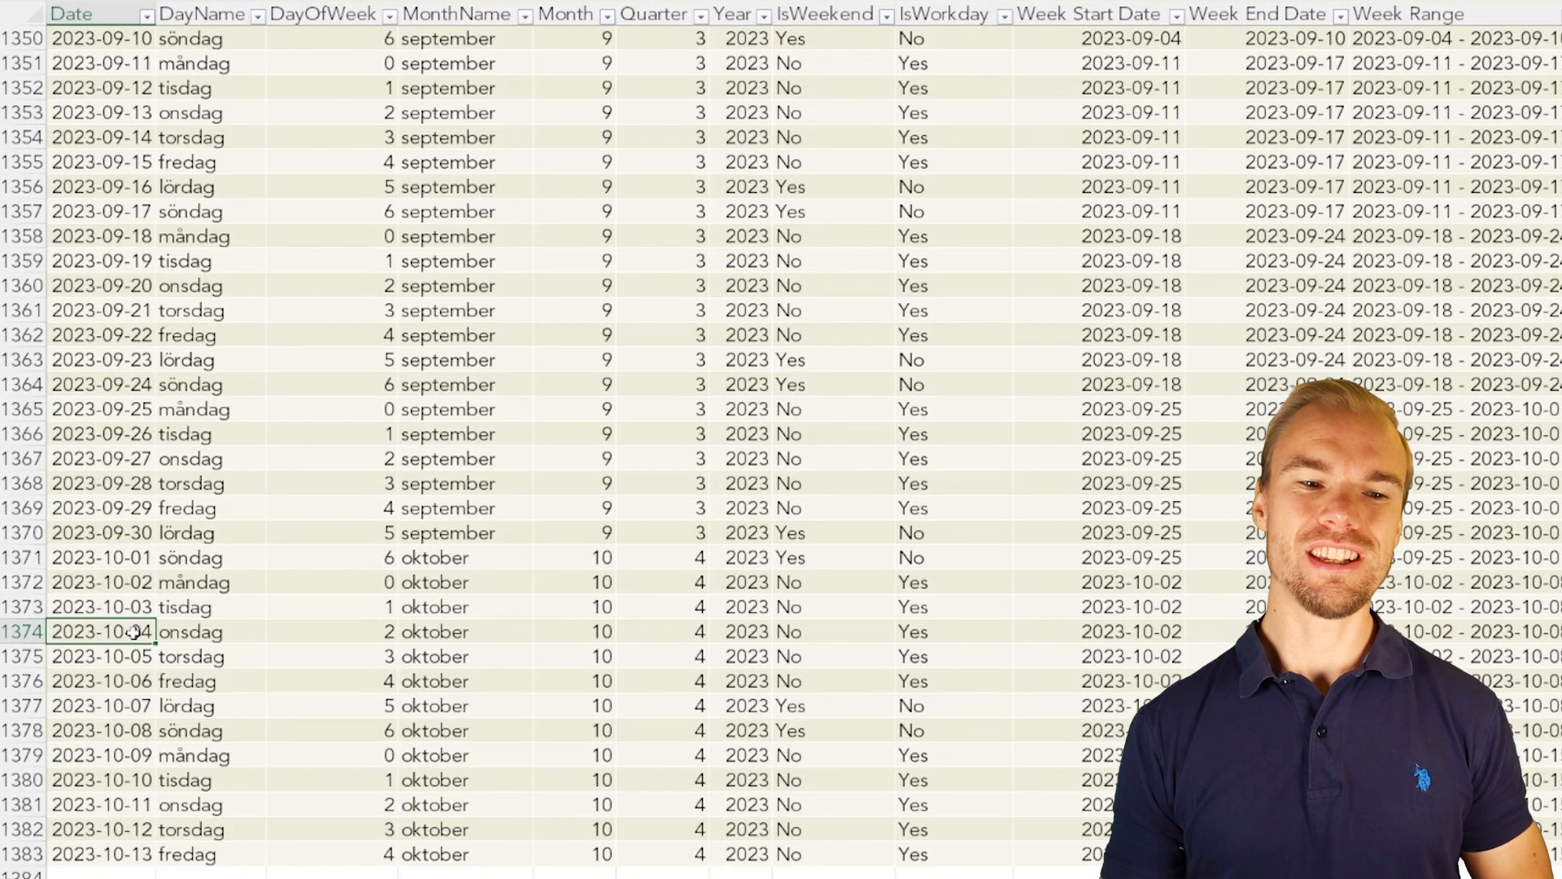
- Examine the newly added rows across the day, month, quarter, year, weekend, workday and week range columns
{"action": "left_click", "coordinate": [119, 851]}
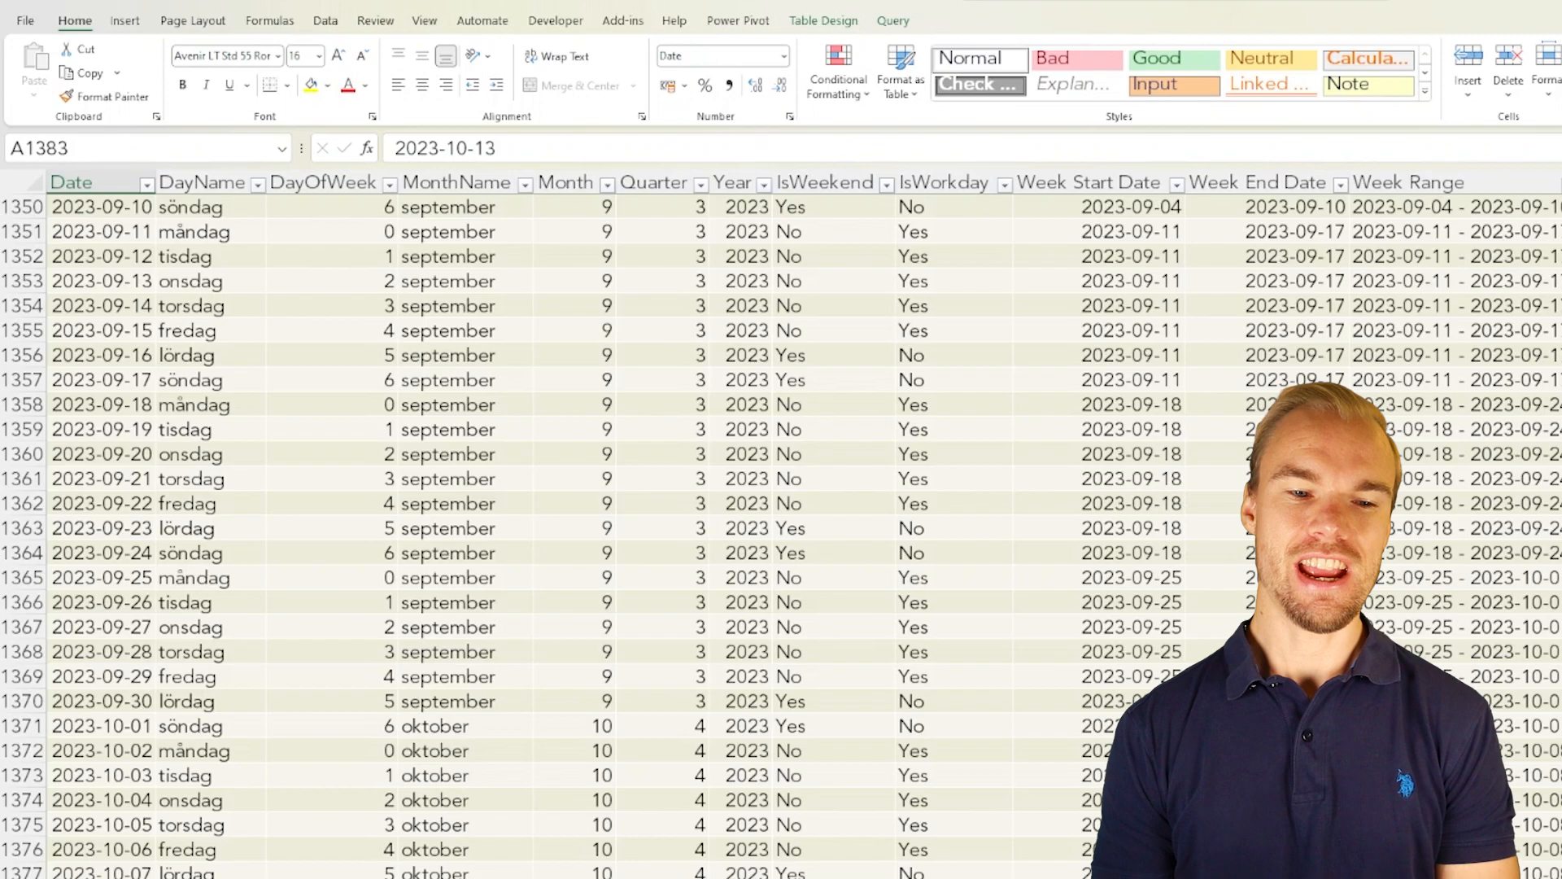
{"action": "left_click", "coordinate": [204, 878]}
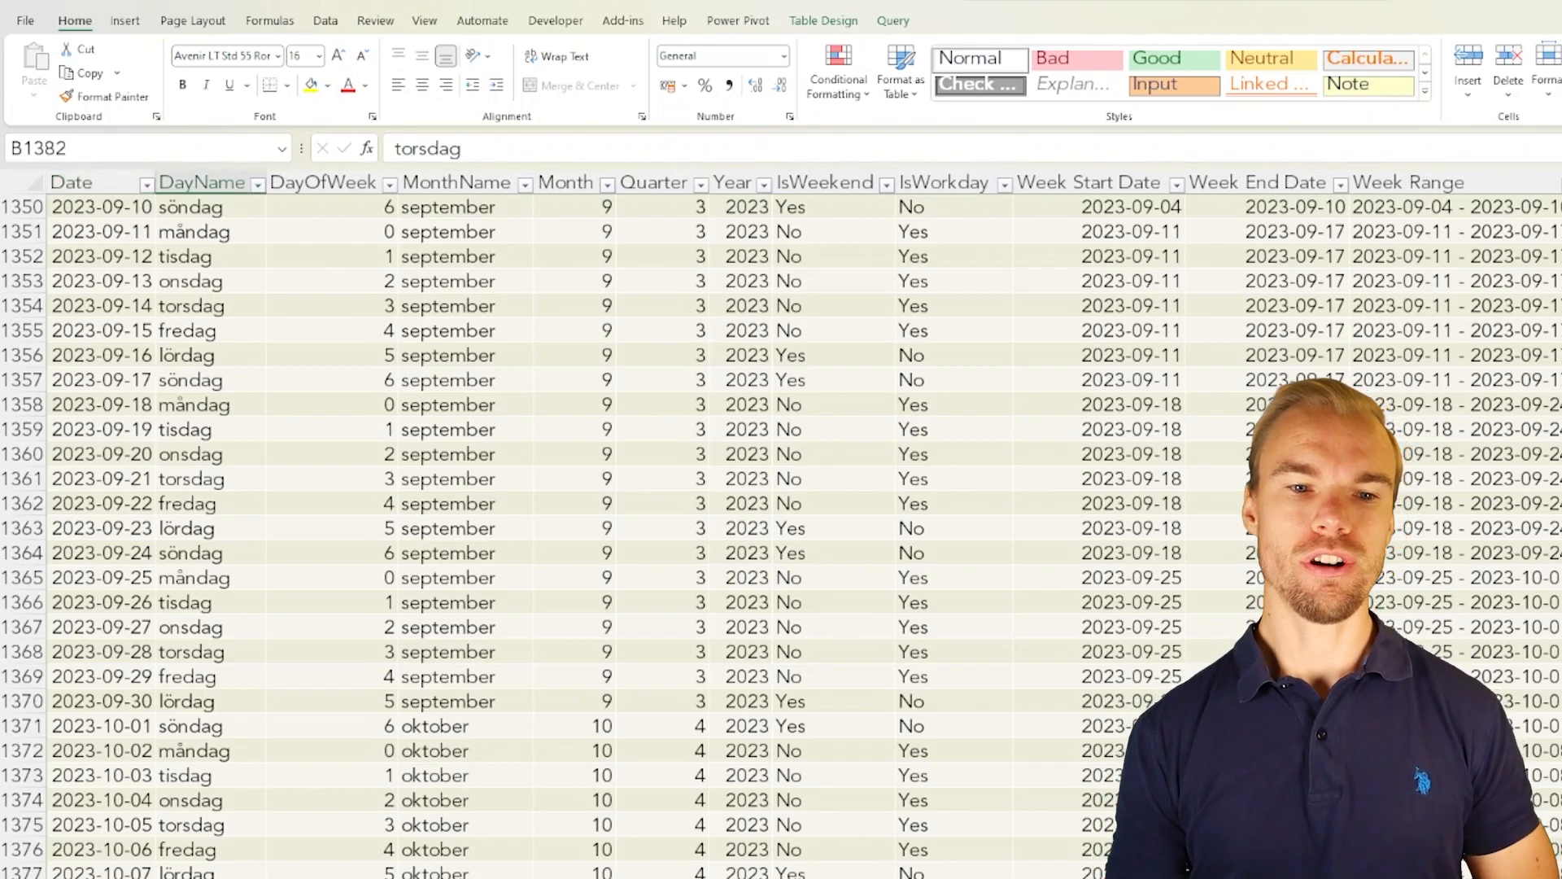
{"action": "left_click", "coordinate": [332, 878]}
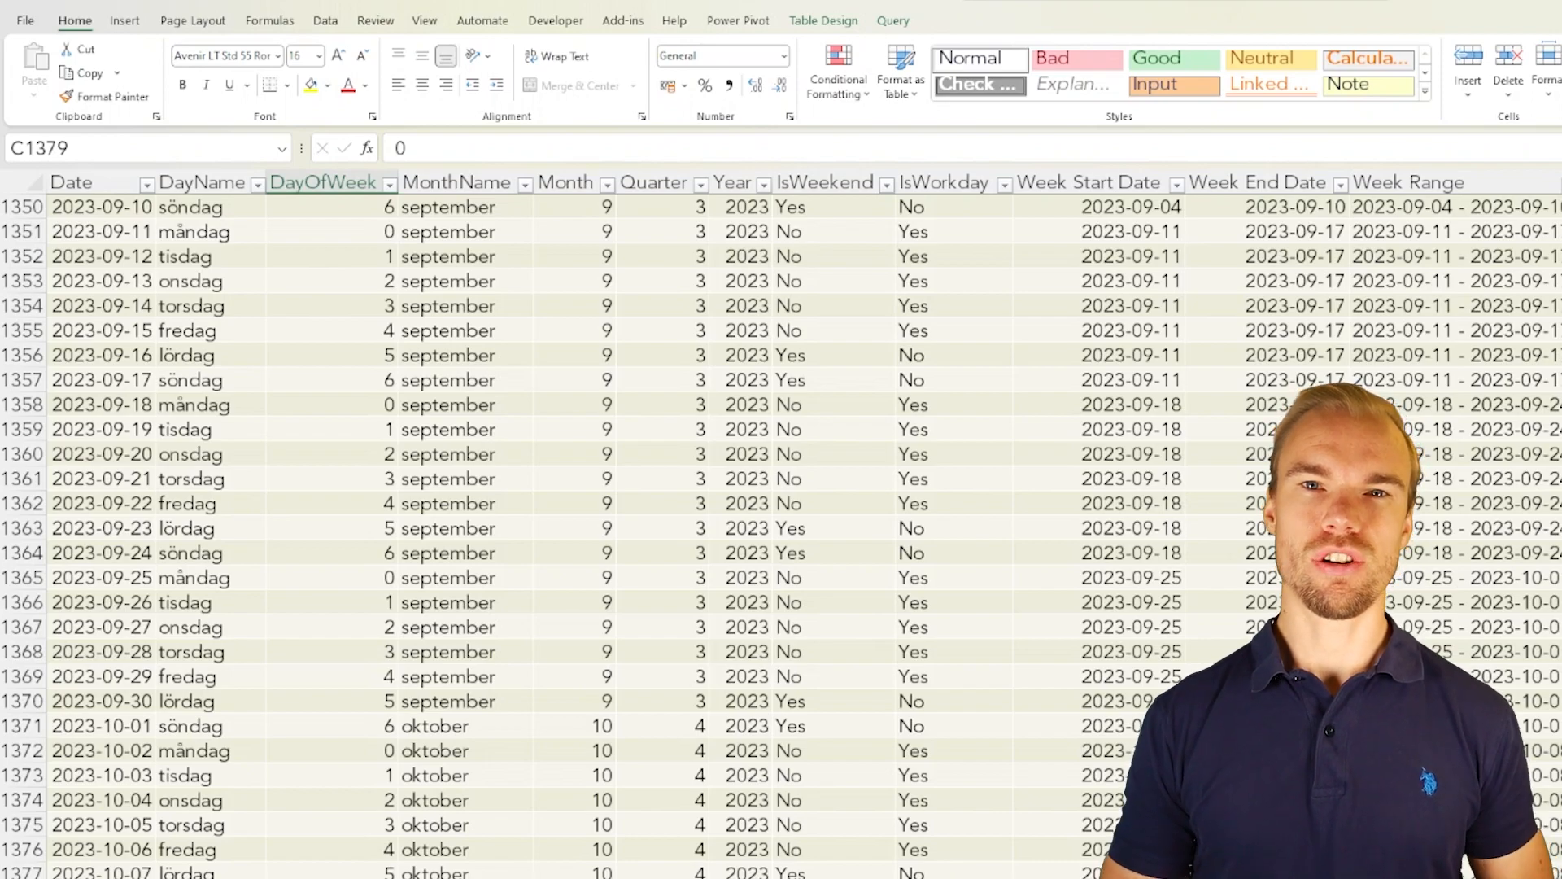
{"action": "left_click", "coordinate": [465, 878]}
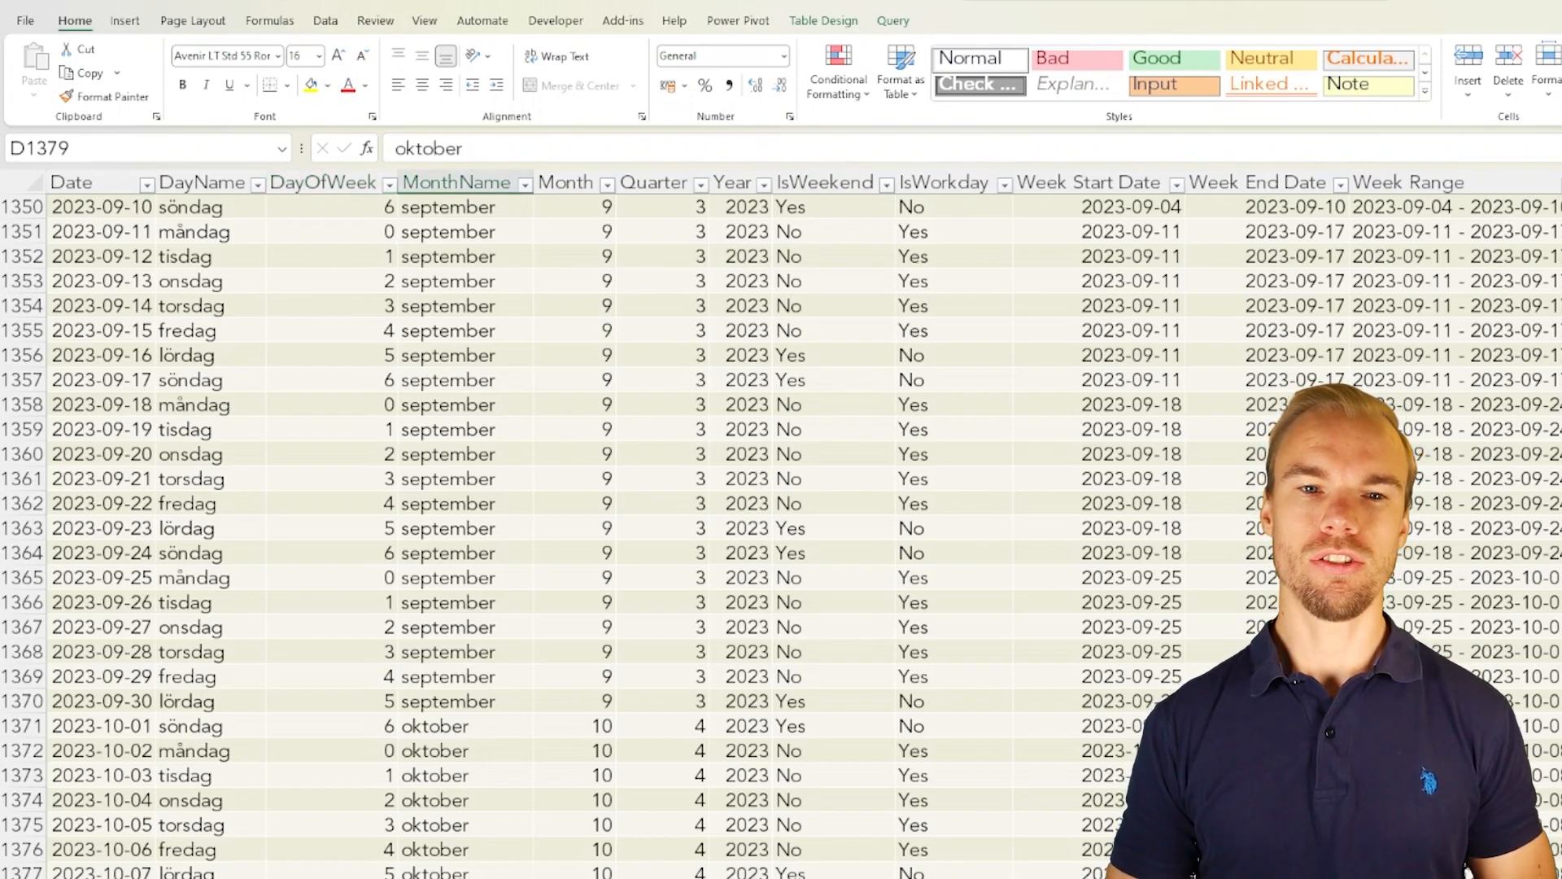
{"action": "left_click", "coordinate": [575, 878]}
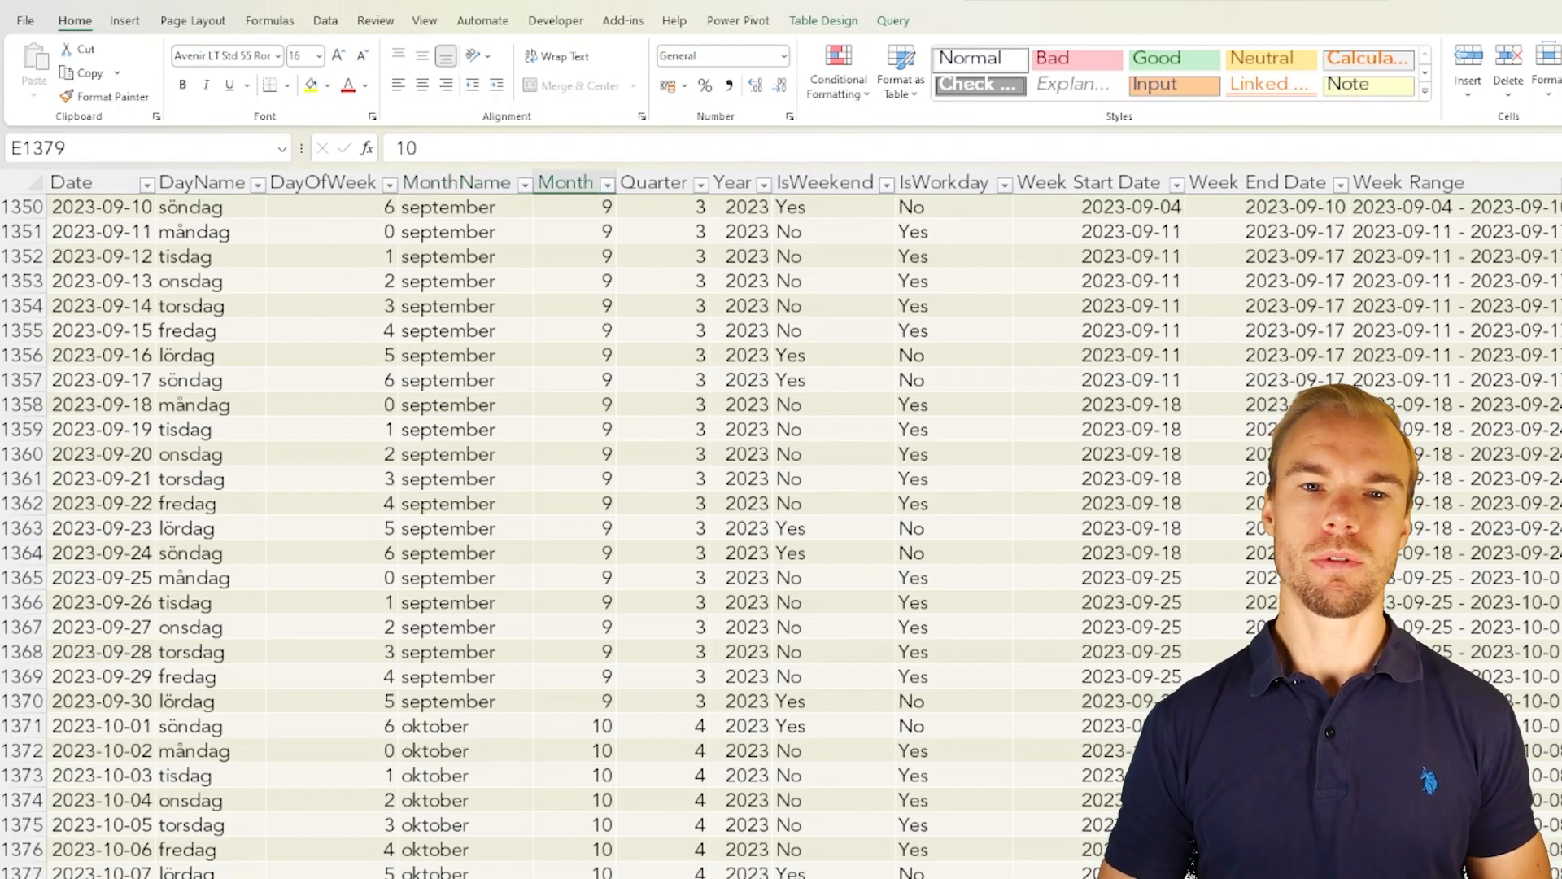
{"action": "left_click", "coordinate": [663, 878]}
{"action": "key", "text": "Right"}
{"action": "key", "text": "Right"}
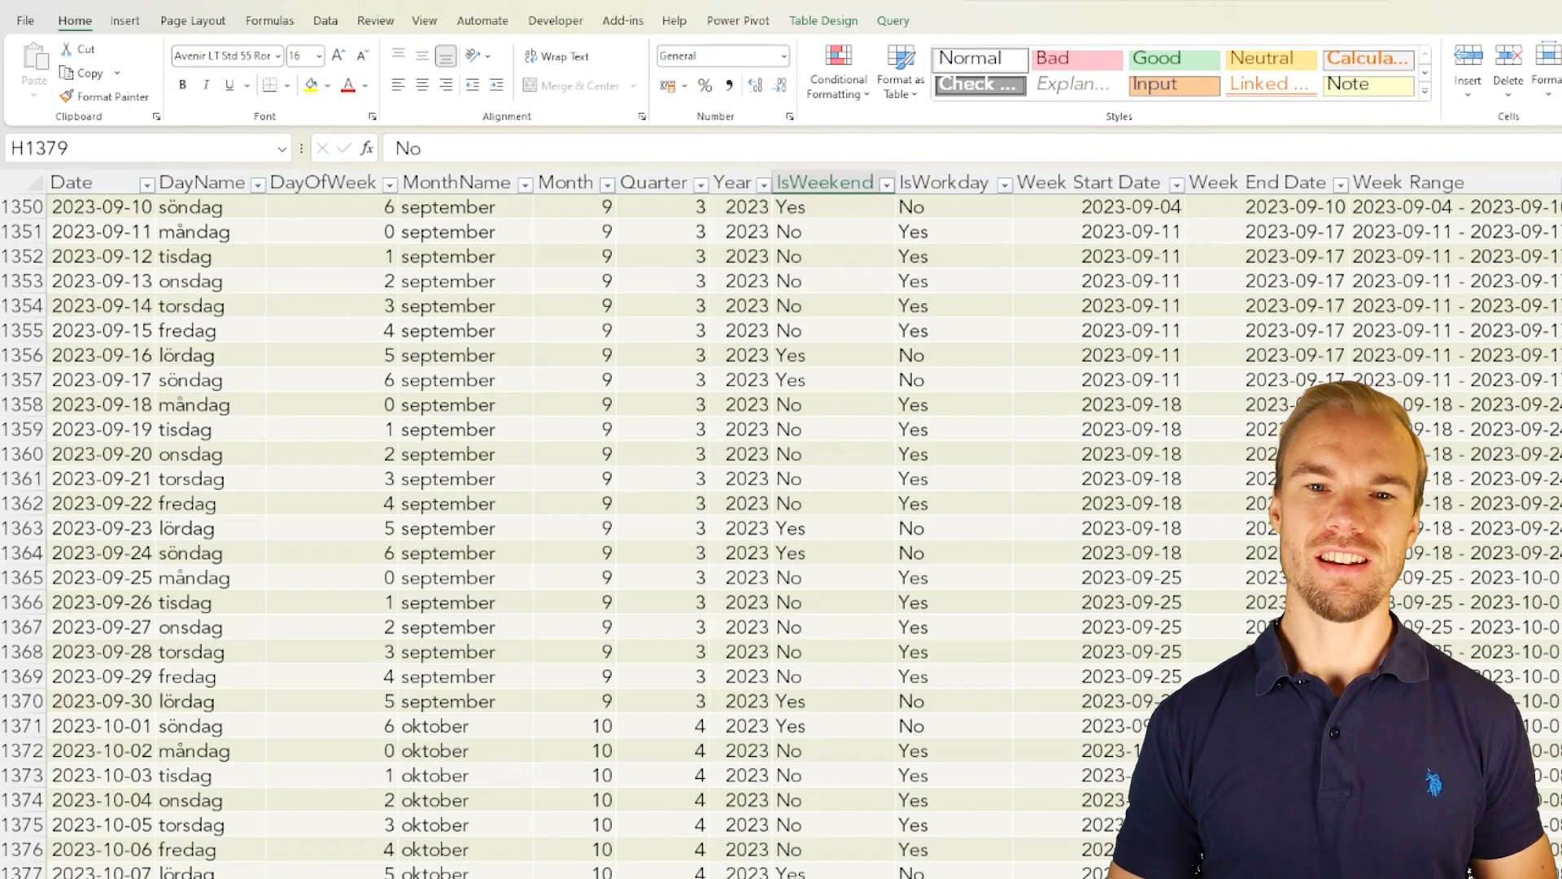
{"action": "key", "text": "Right"}
{"action": "key", "text": "Right"}
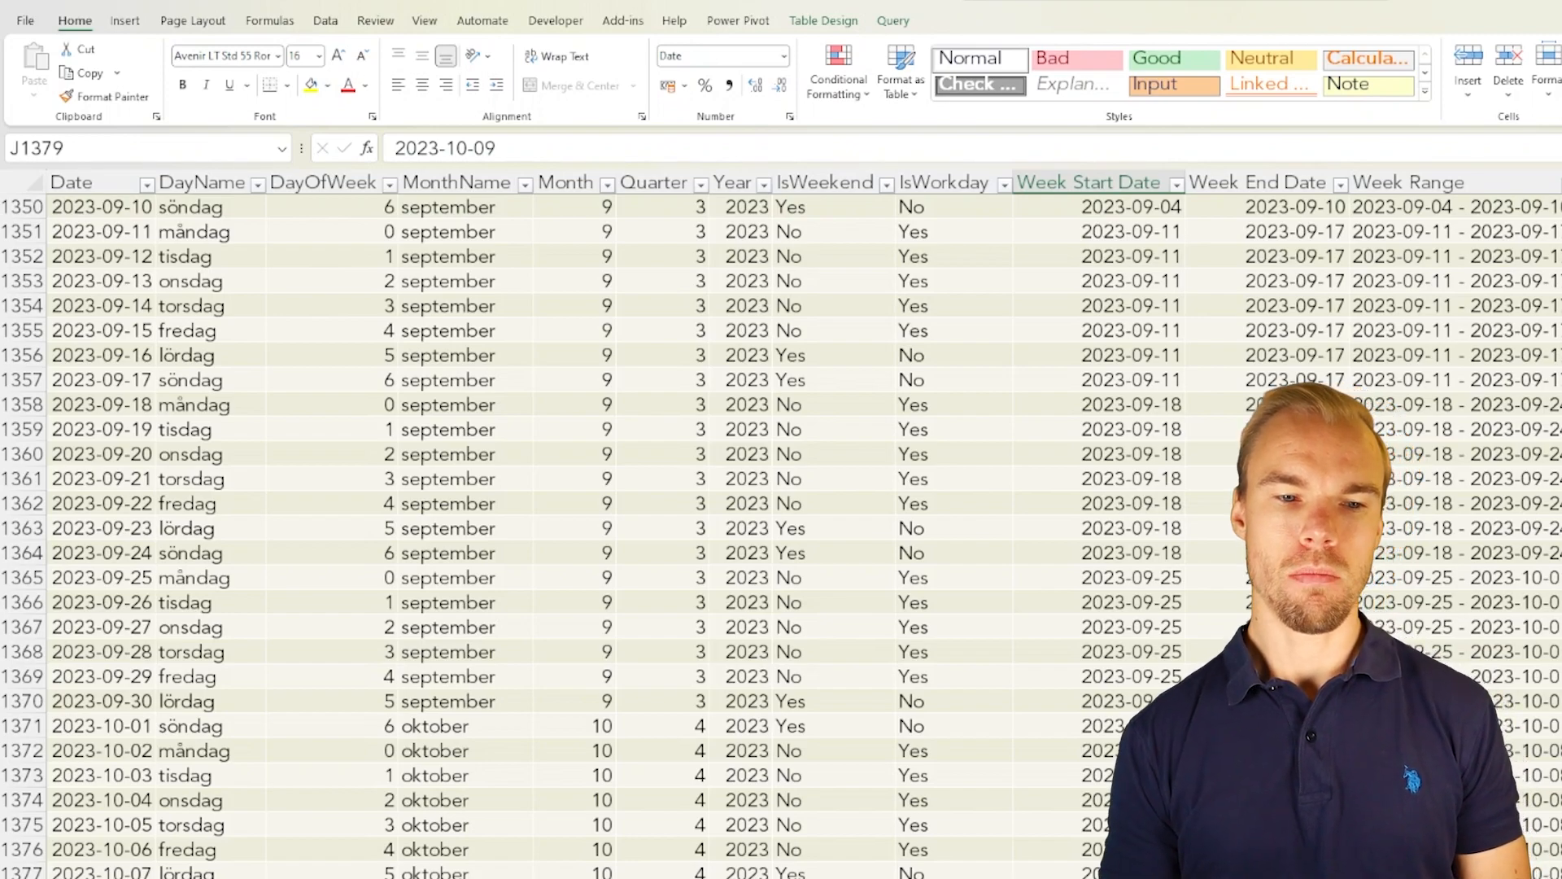
{"action": "key", "text": "ctrl+Left"}
{"action": "key", "text": "Right"}
{"action": "key", "text": "shift+space"}
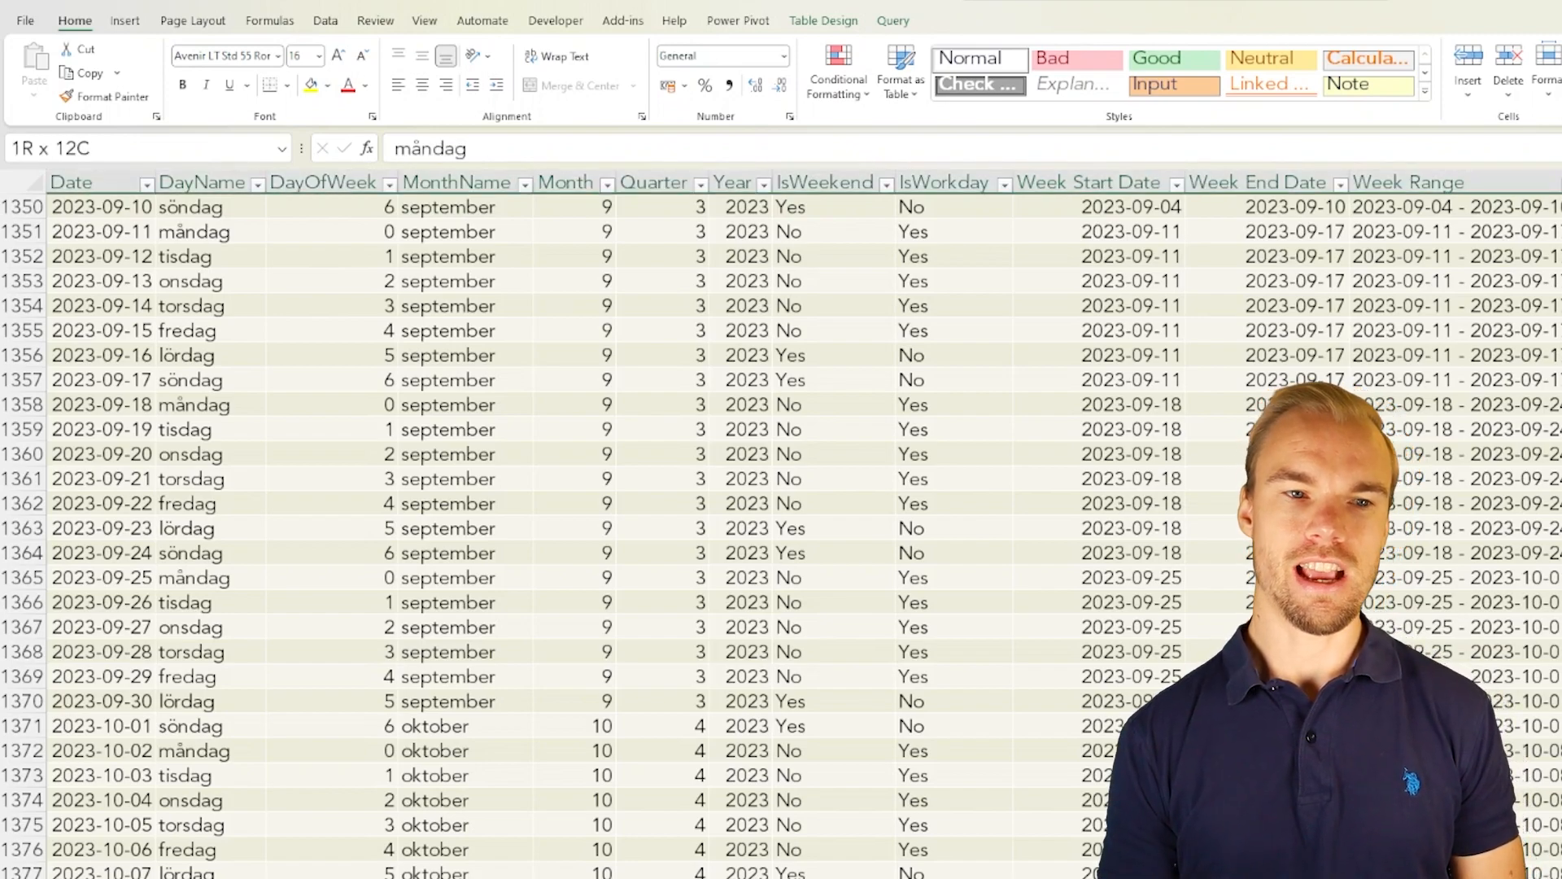
{"action": "key", "text": "Left"}
{"action": "left_click", "coordinate": [1098, 878]}
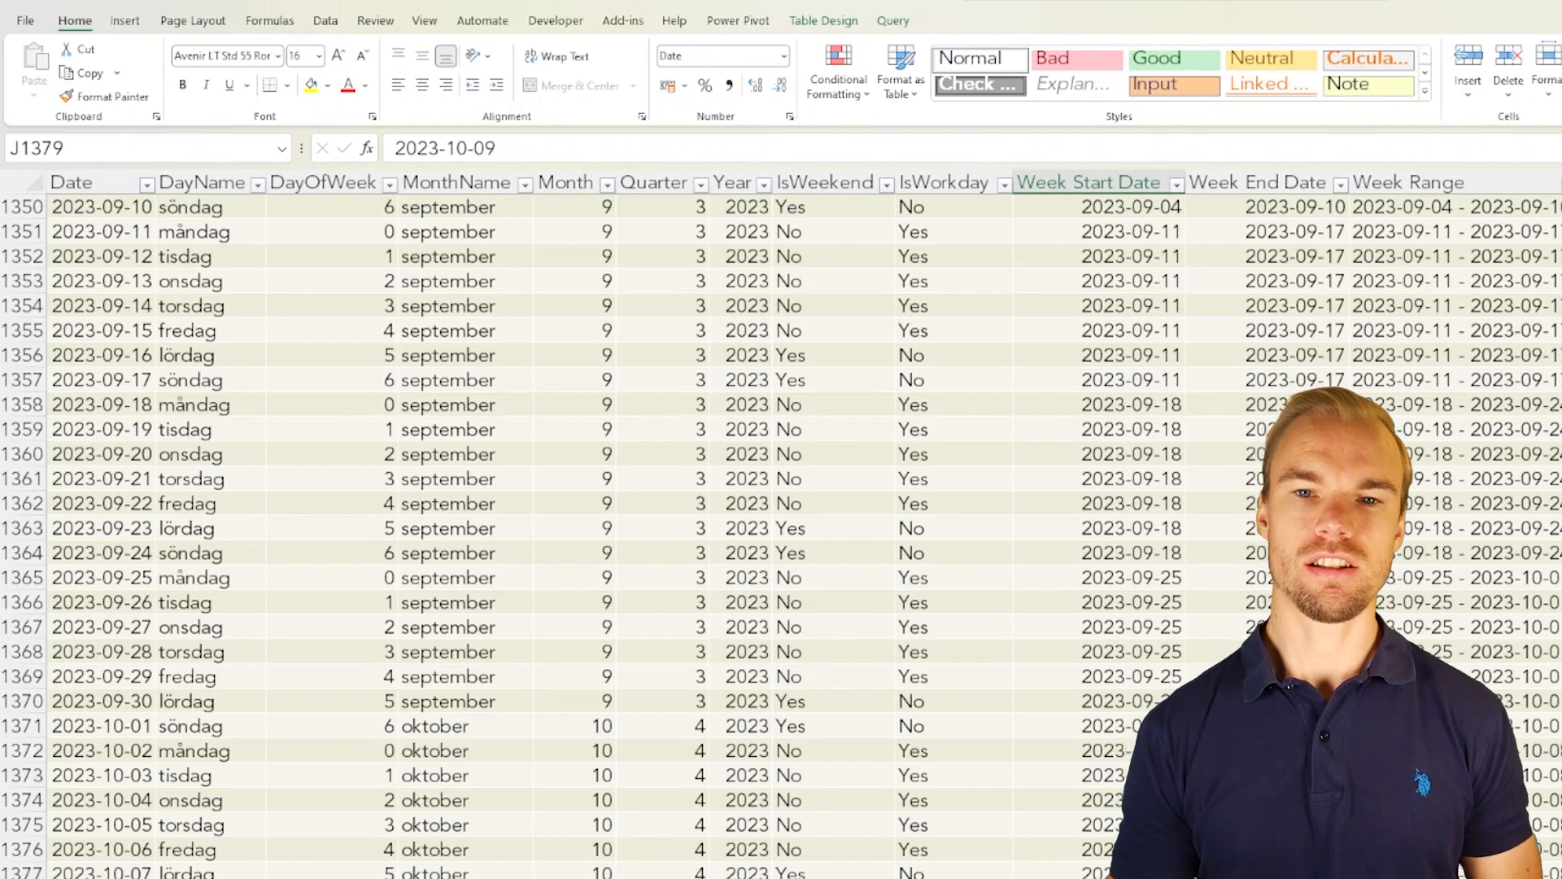
{"action": "key", "text": "Right"}
{"action": "key", "text": "Up"}
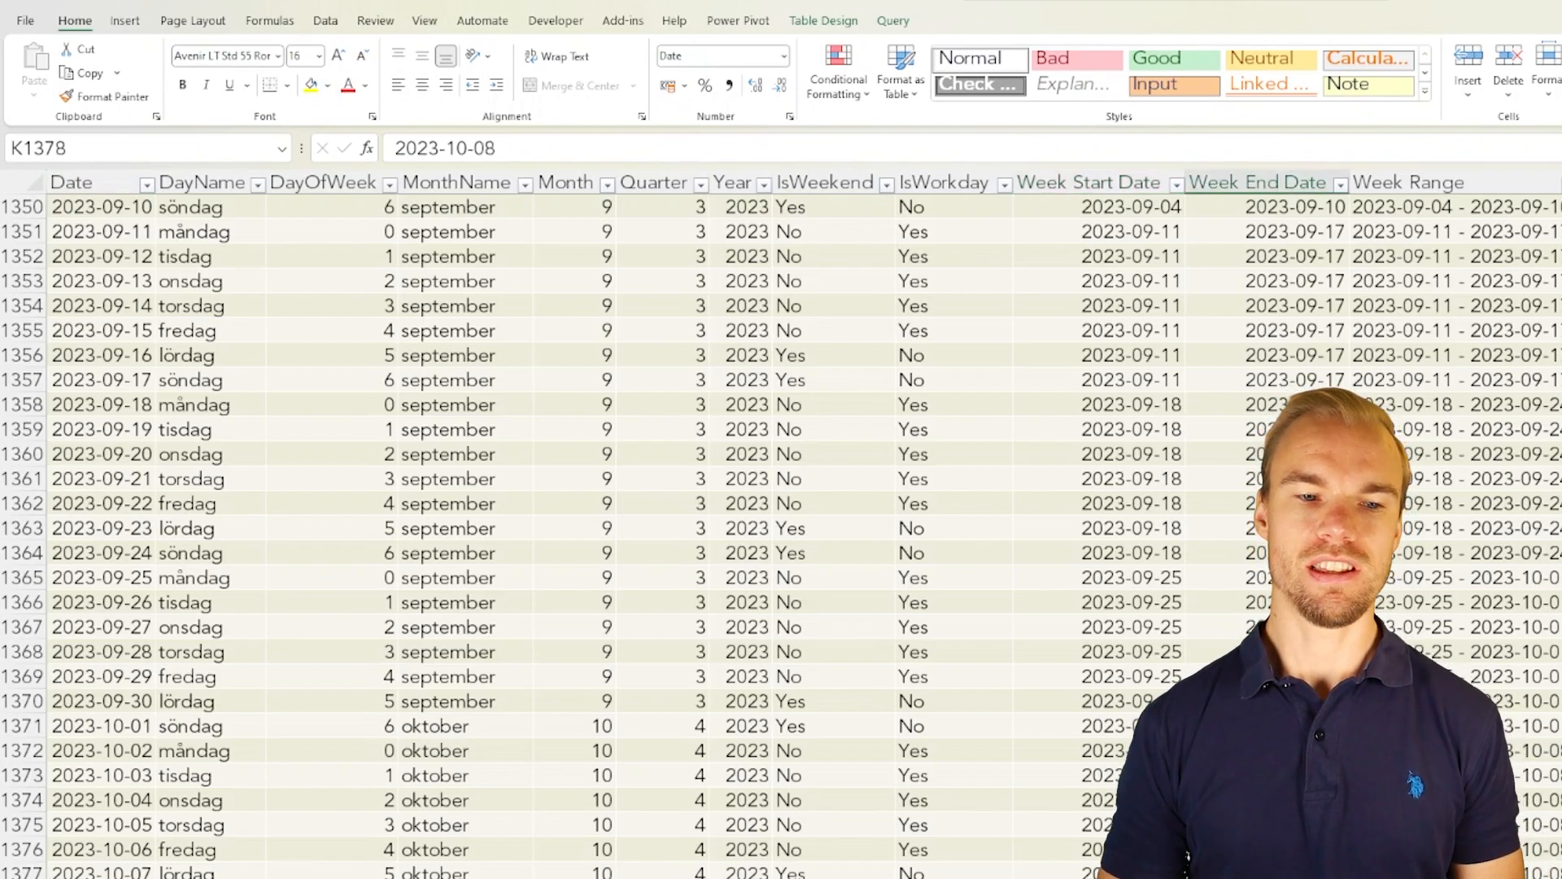
{"action": "key", "text": "Right"}
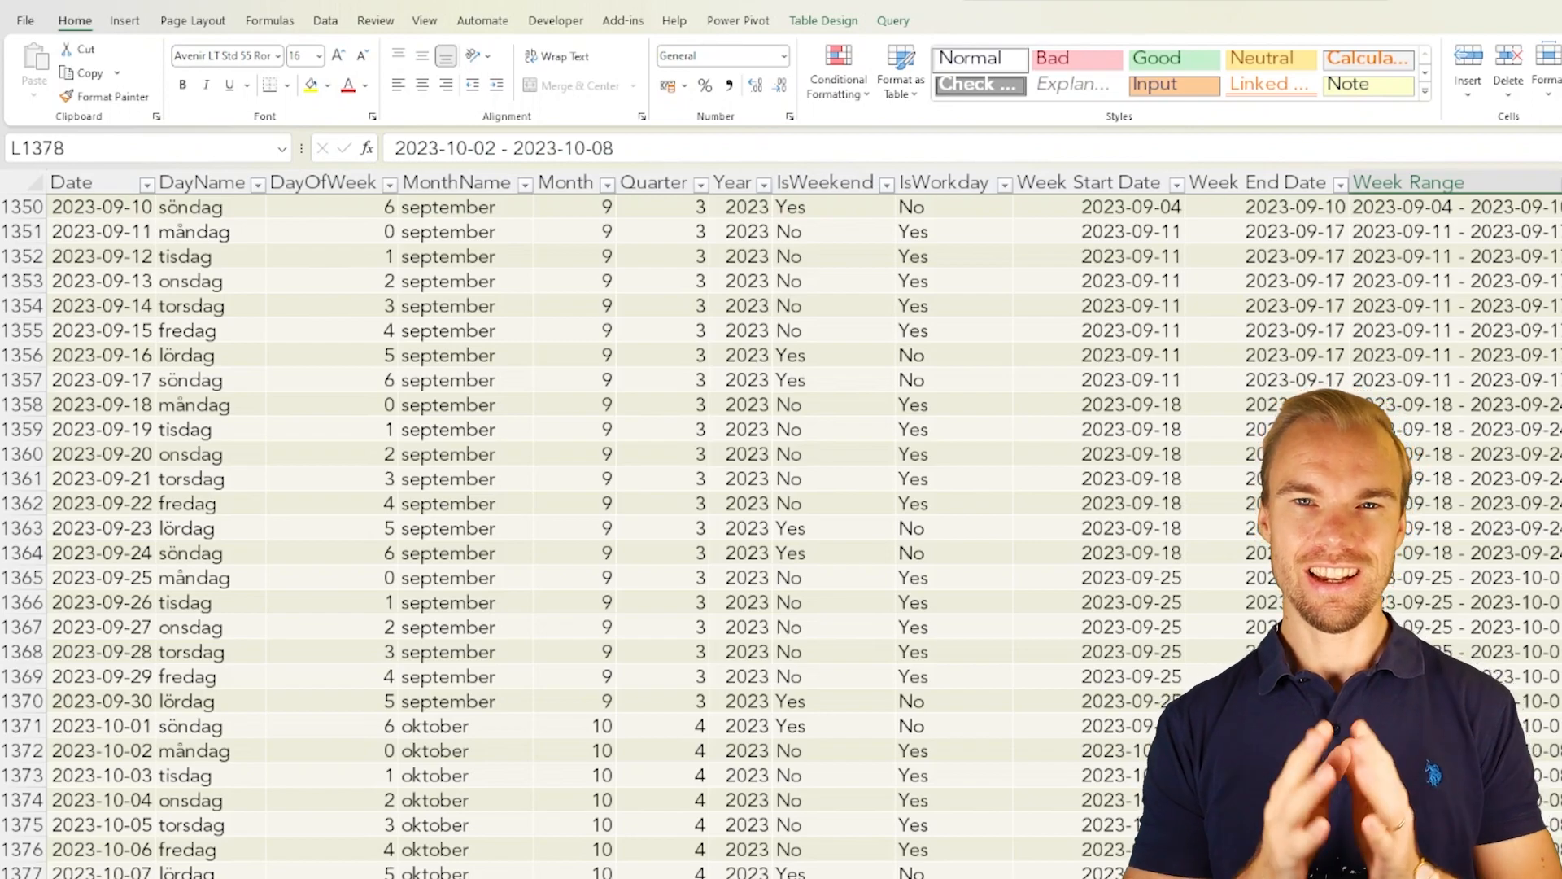
- Create a new blank query in the Power Query Editor
{"action": "key", "text": "ctrl+Home"}
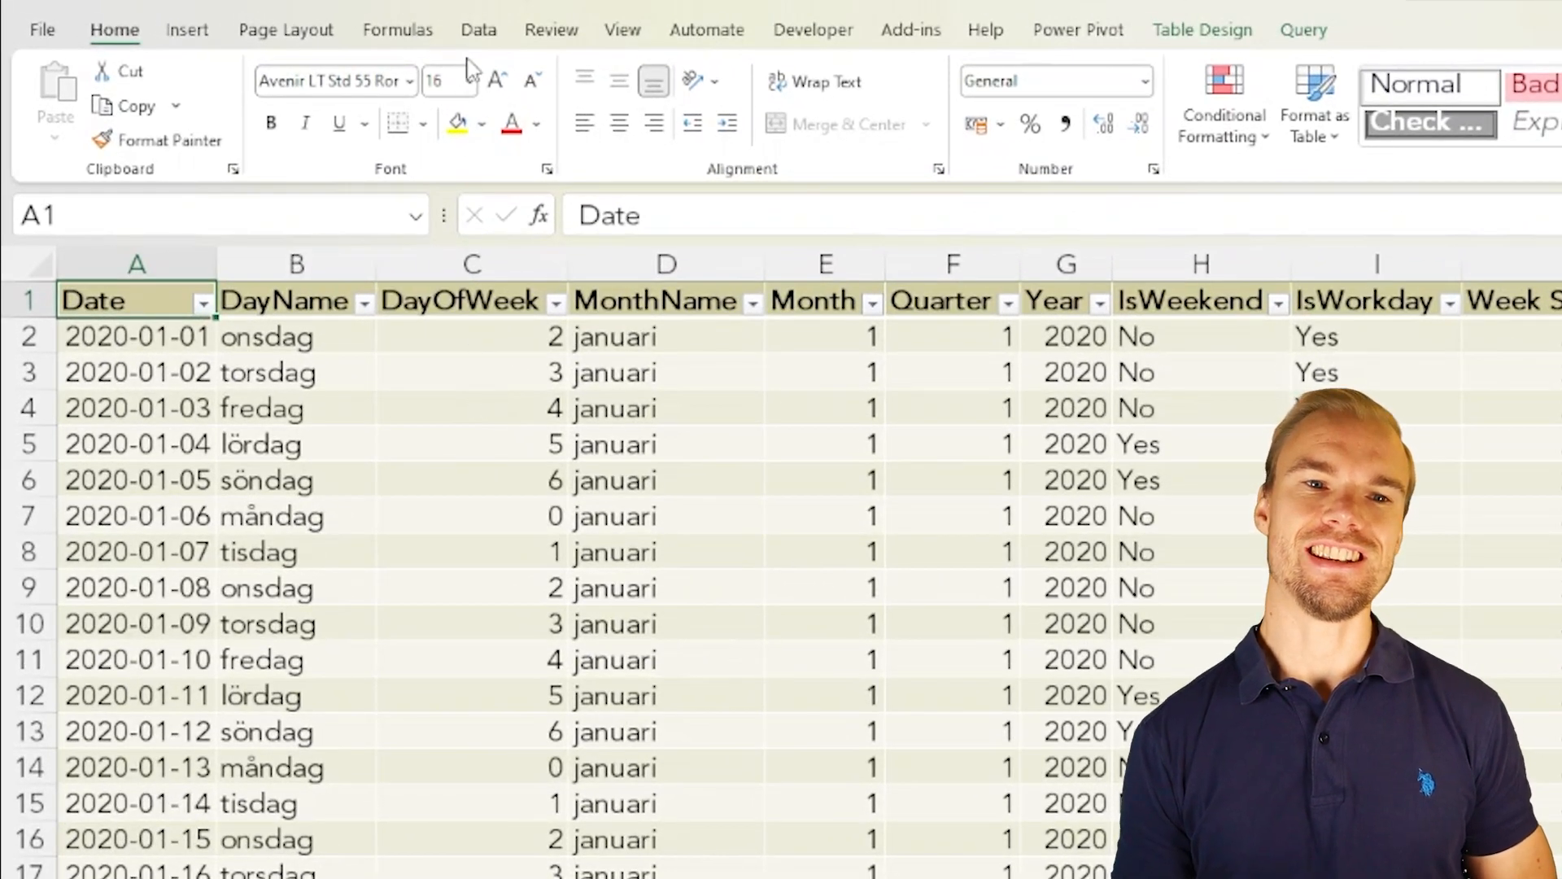
{"action": "left_click", "coordinate": [478, 29]}
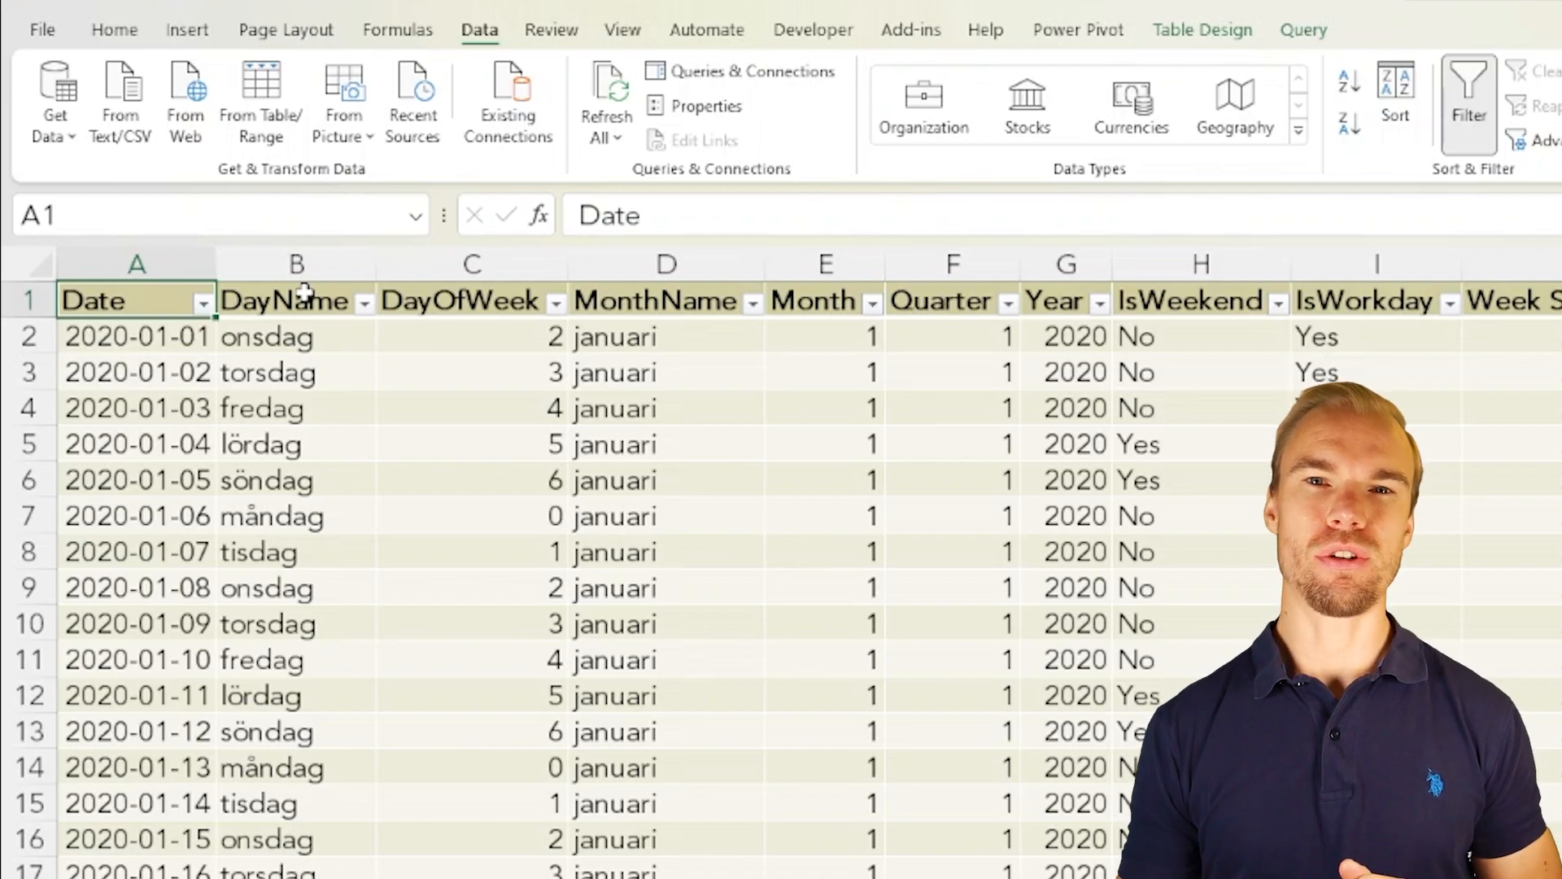
{"action": "left_click", "coordinate": [55, 131]}
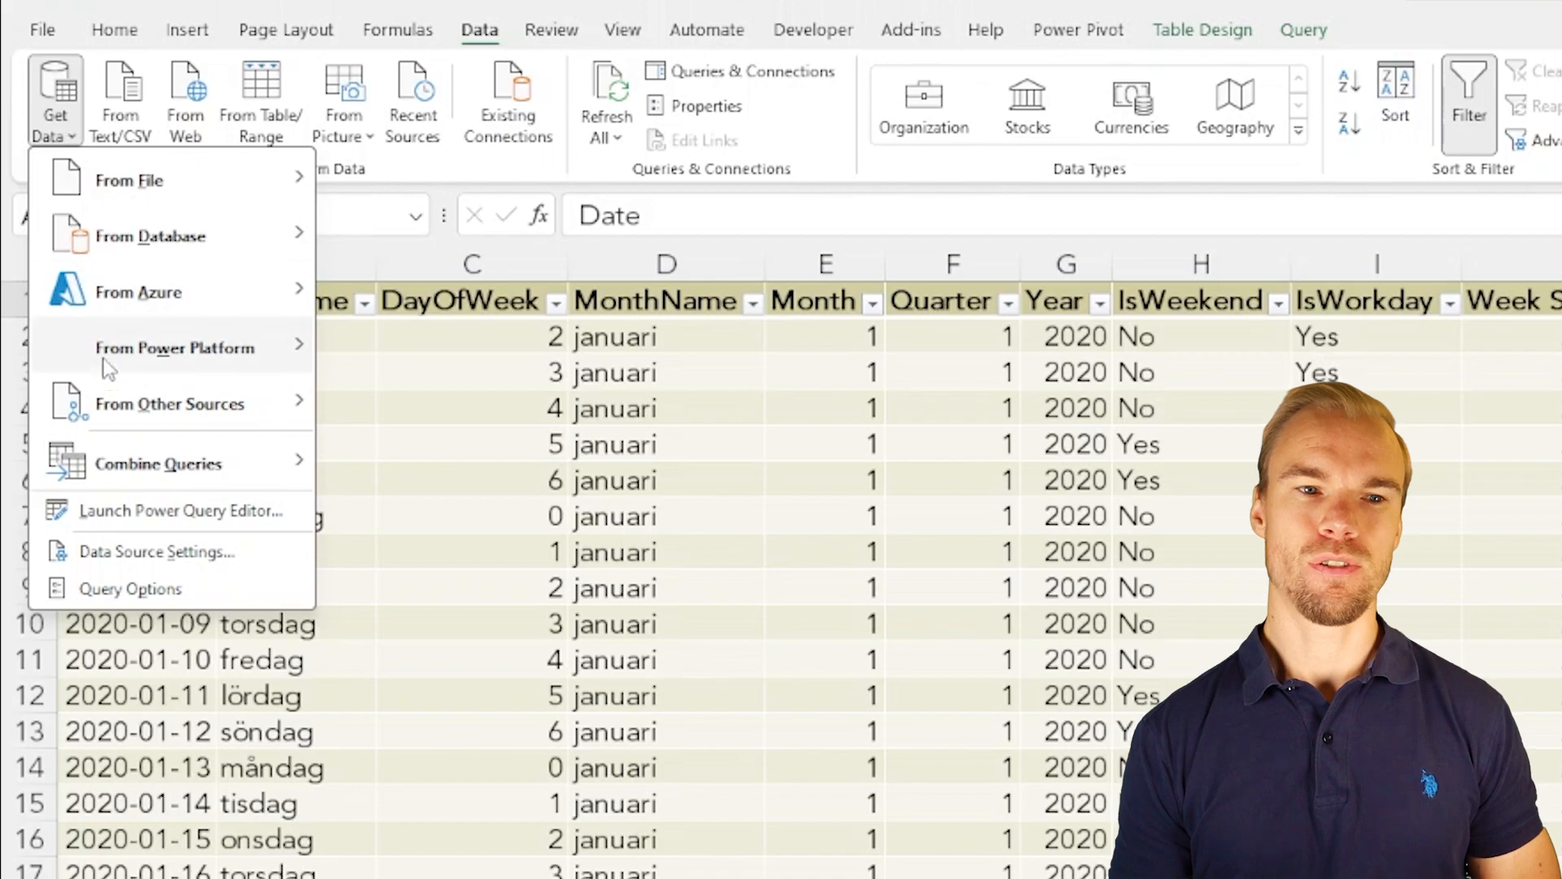
{"action": "mouse_move", "coordinate": [133, 410]}
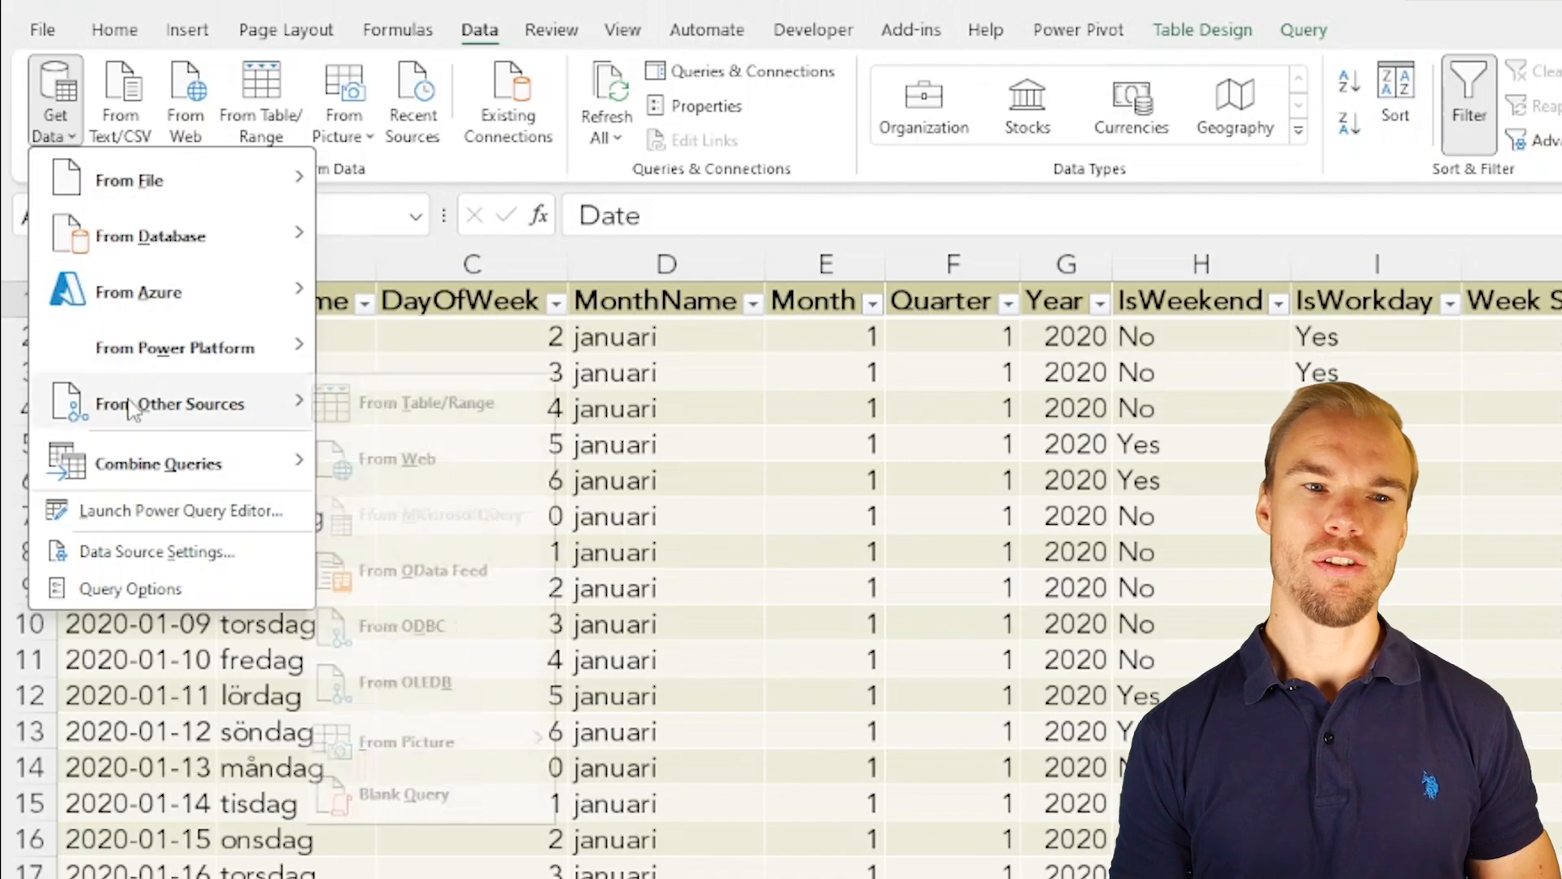
{"action": "left_click", "coordinate": [440, 800]}
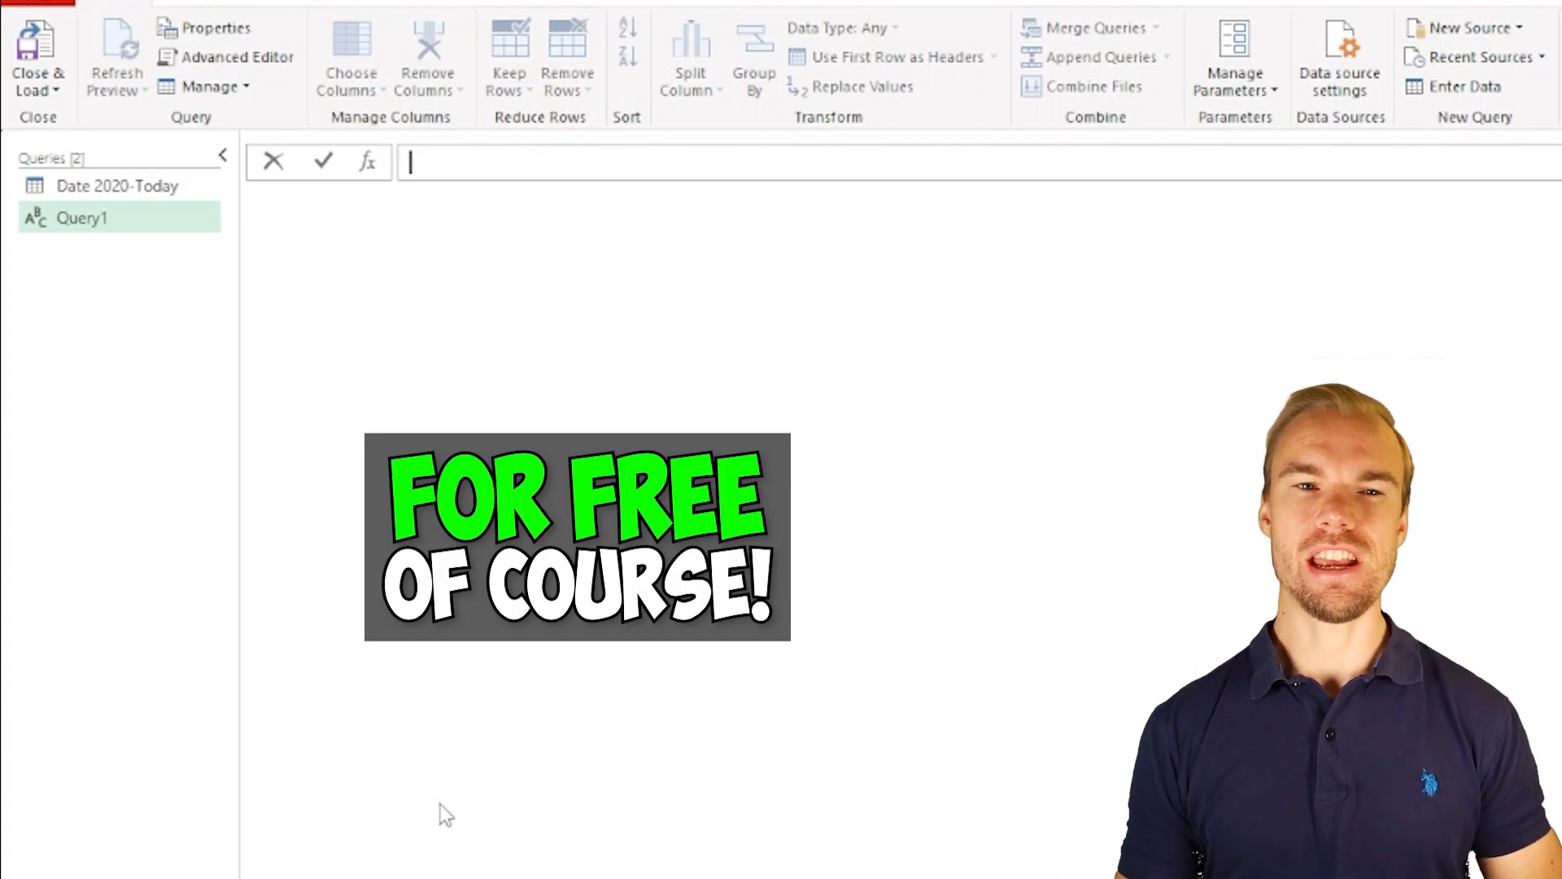
- Replace all of Query1's default code with the copied M script that builds a date table from 2020-01-01 to today
{"action": "left_click", "coordinate": [273, 61]}
{"action": "left_click_drag", "start_coordinate": [314, 213], "coordinate": [148, 137]}
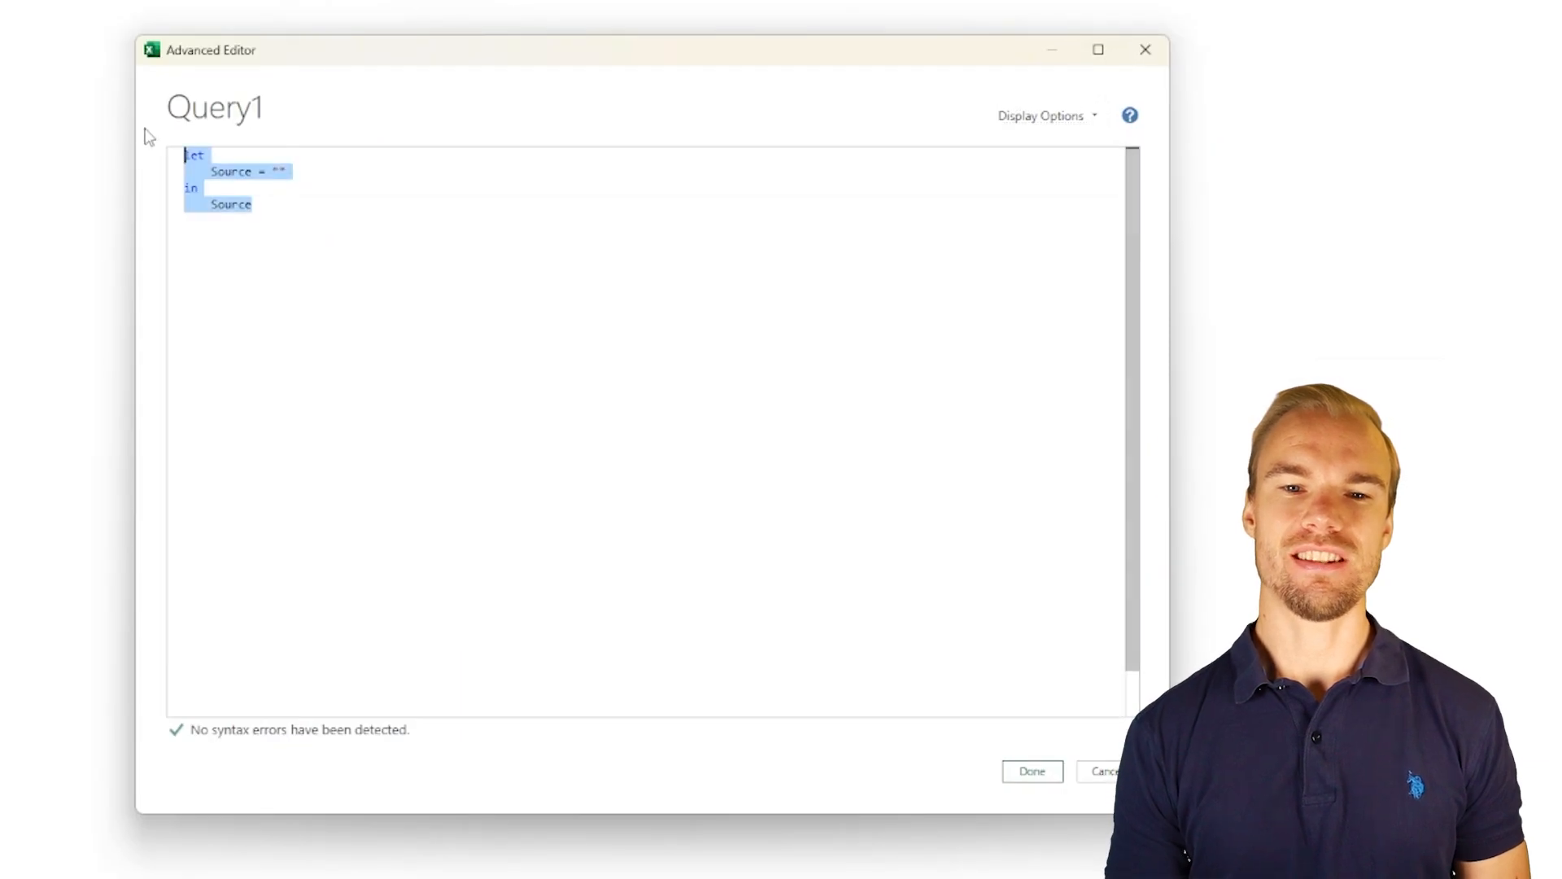
{"action": "key", "text": "ctrl+v"}
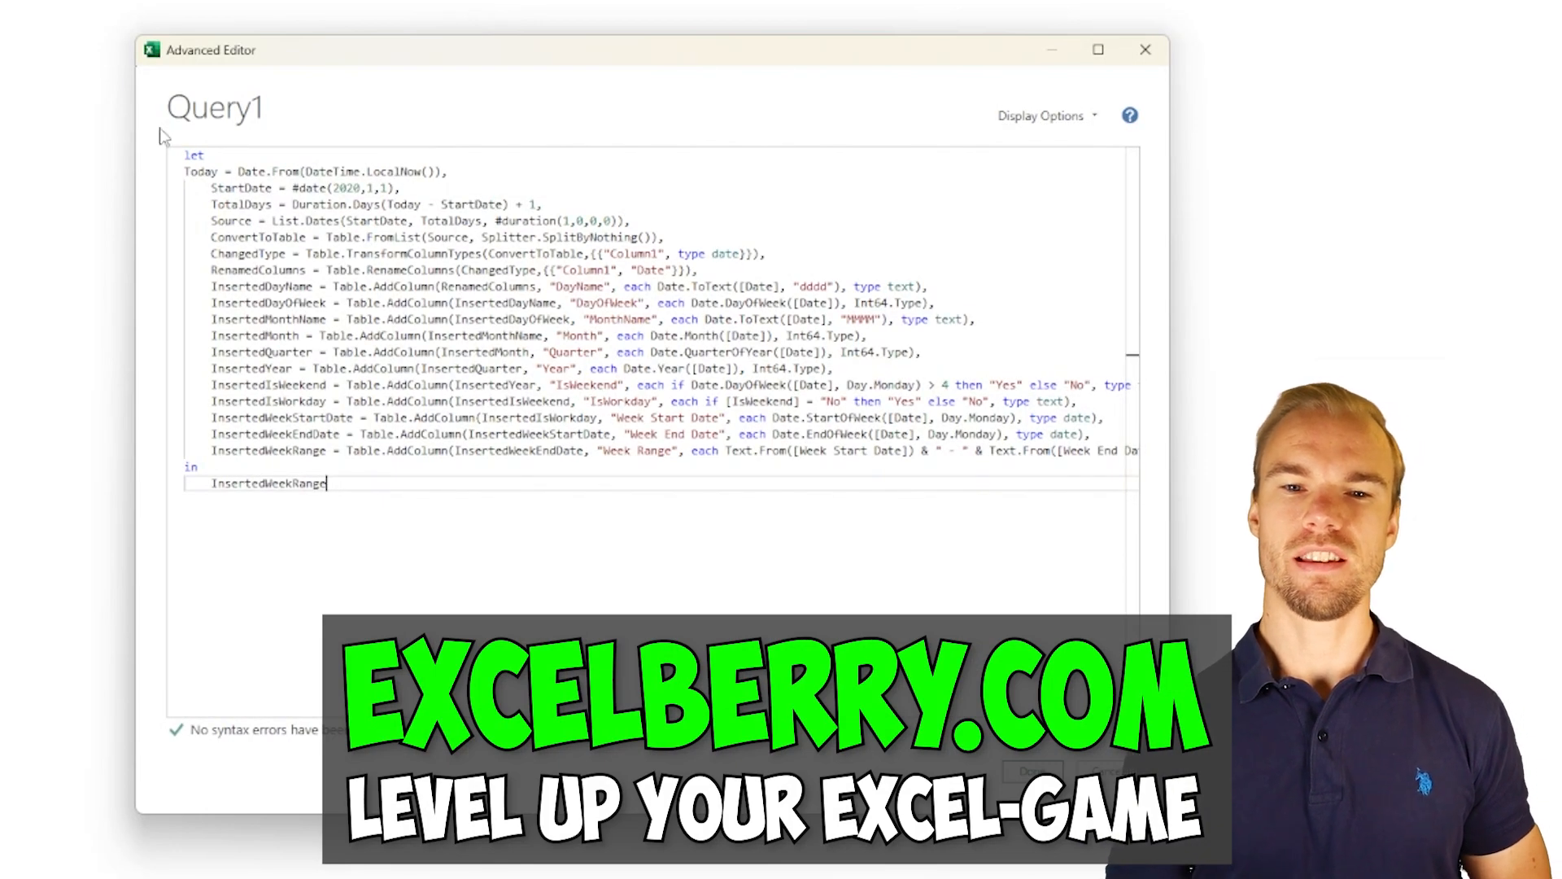
- Review the StartDate and TotalDays lines in the script and apply the code to Query1
{"action": "left_click_drag", "start_coordinate": [213, 188], "coordinate": [213, 204]}
{"action": "left_click", "coordinate": [216, 188]}
{"action": "left_click", "coordinate": [213, 204]}
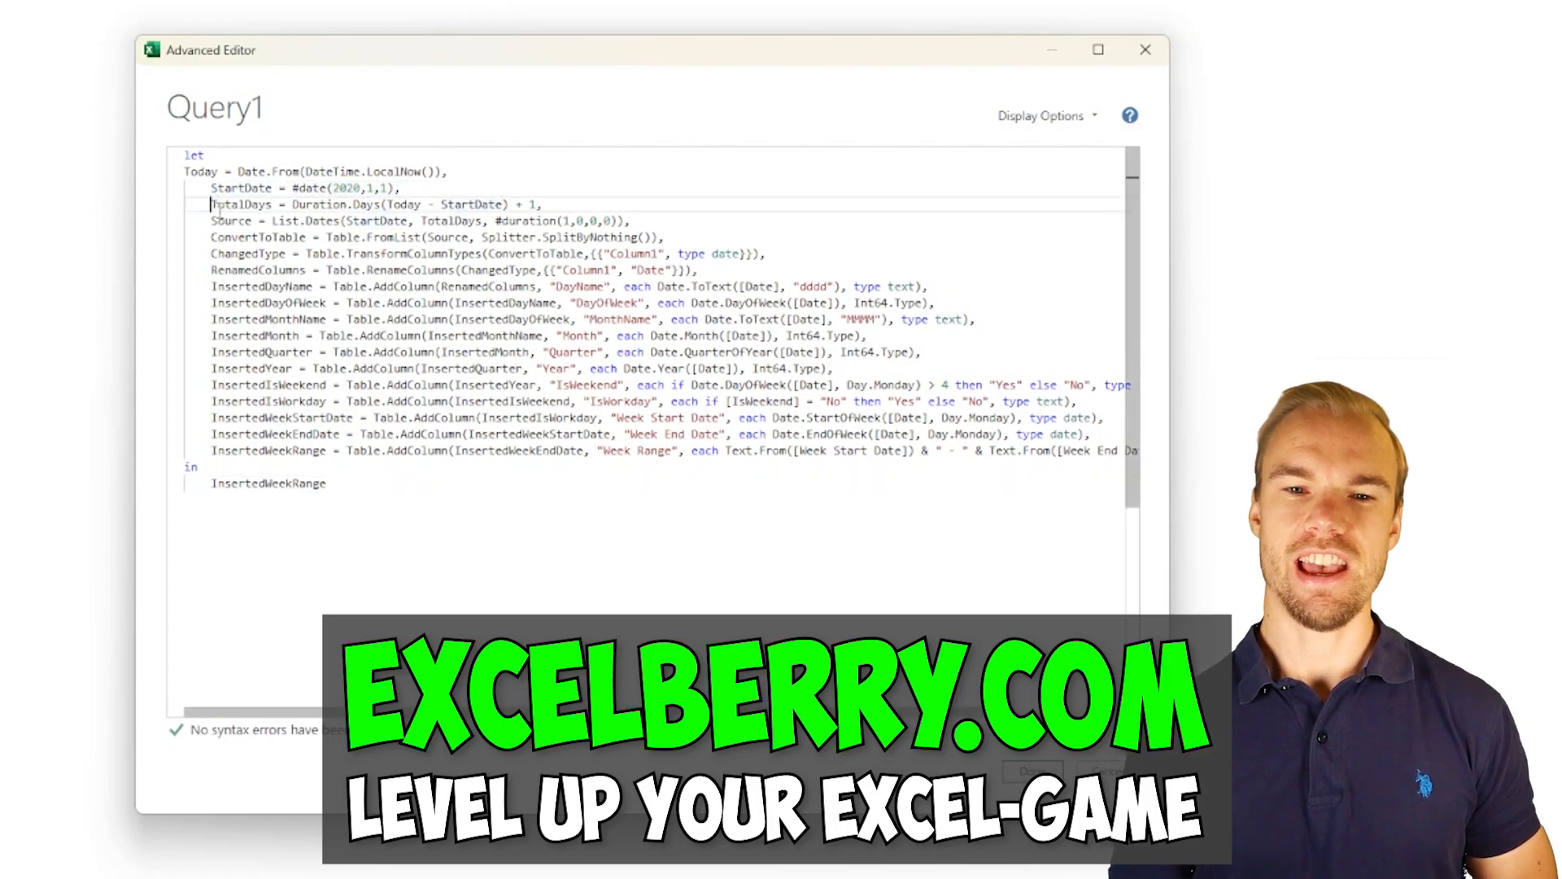
{"action": "left_click", "coordinate": [361, 188]}
{"action": "double_click", "coordinate": [360, 188]}
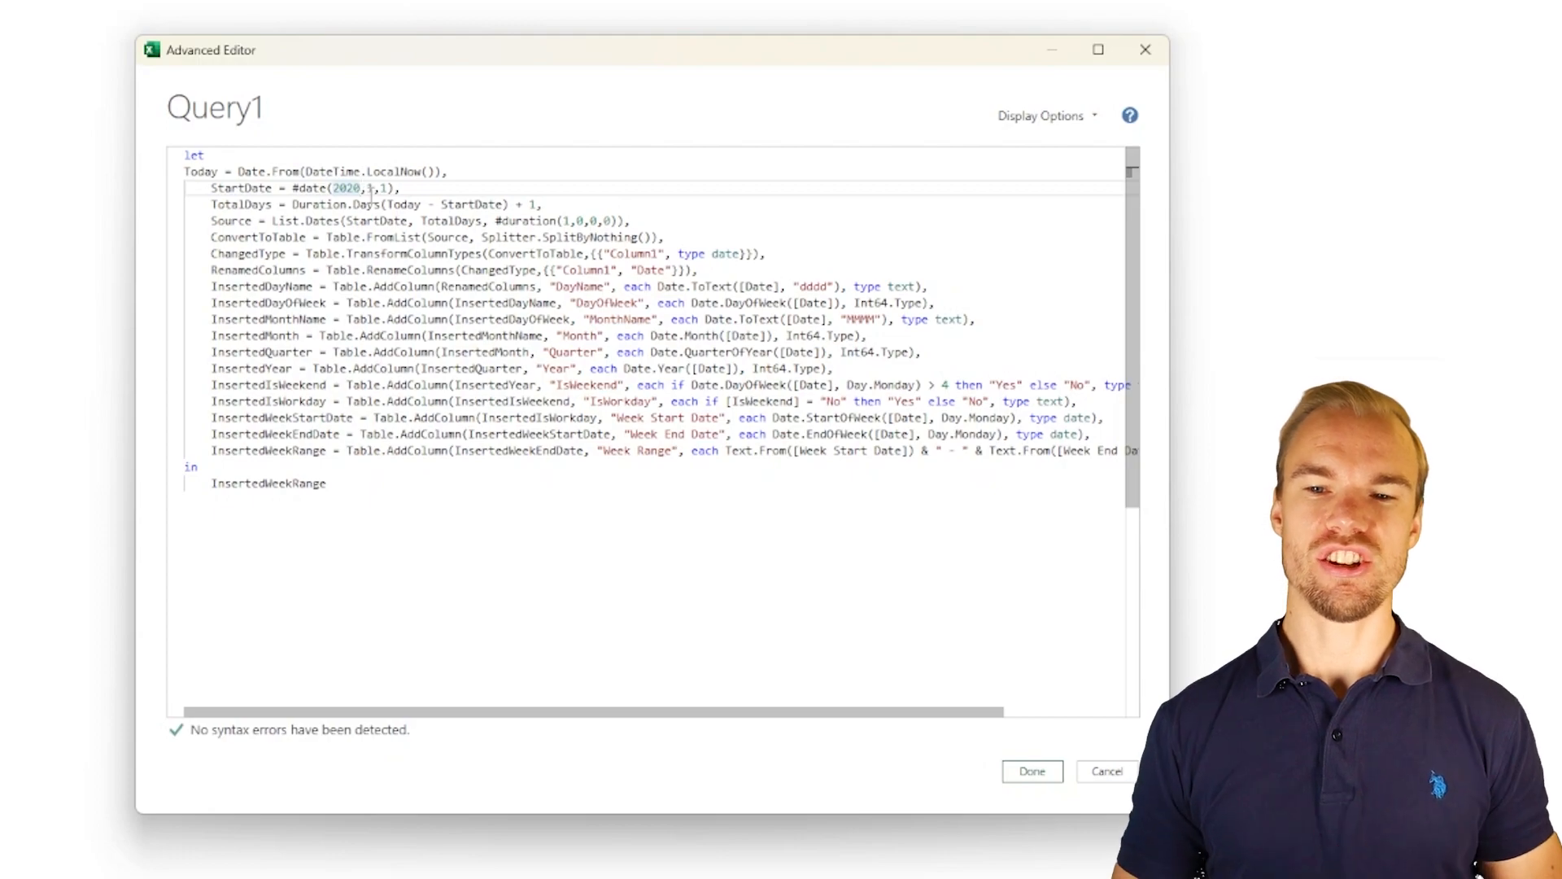
{"action": "left_click", "coordinate": [361, 204]}
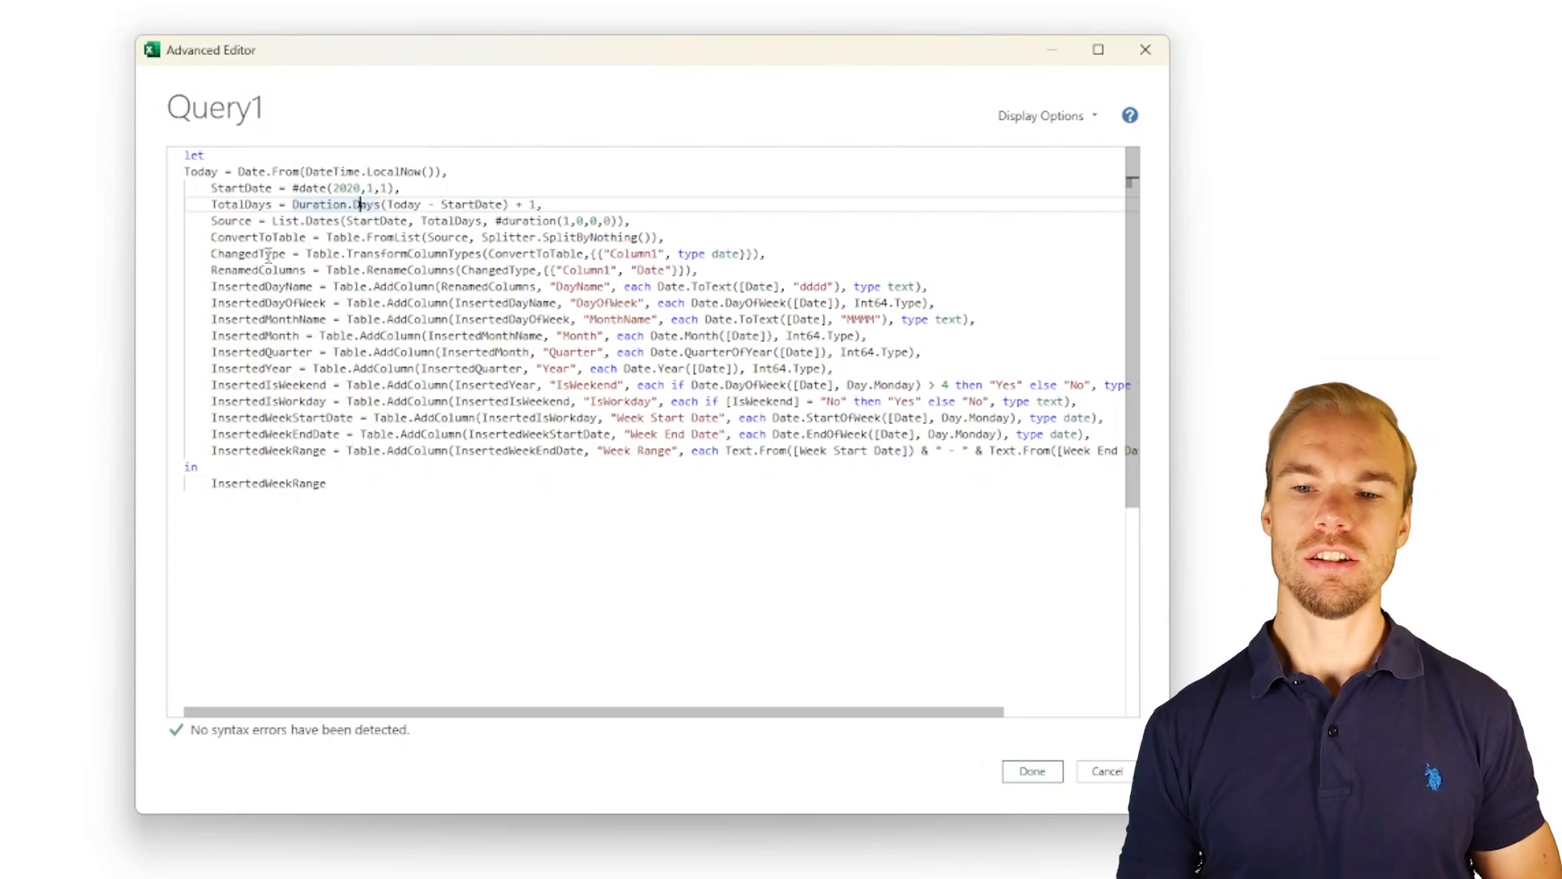
{"action": "left_click", "coordinate": [1038, 771]}
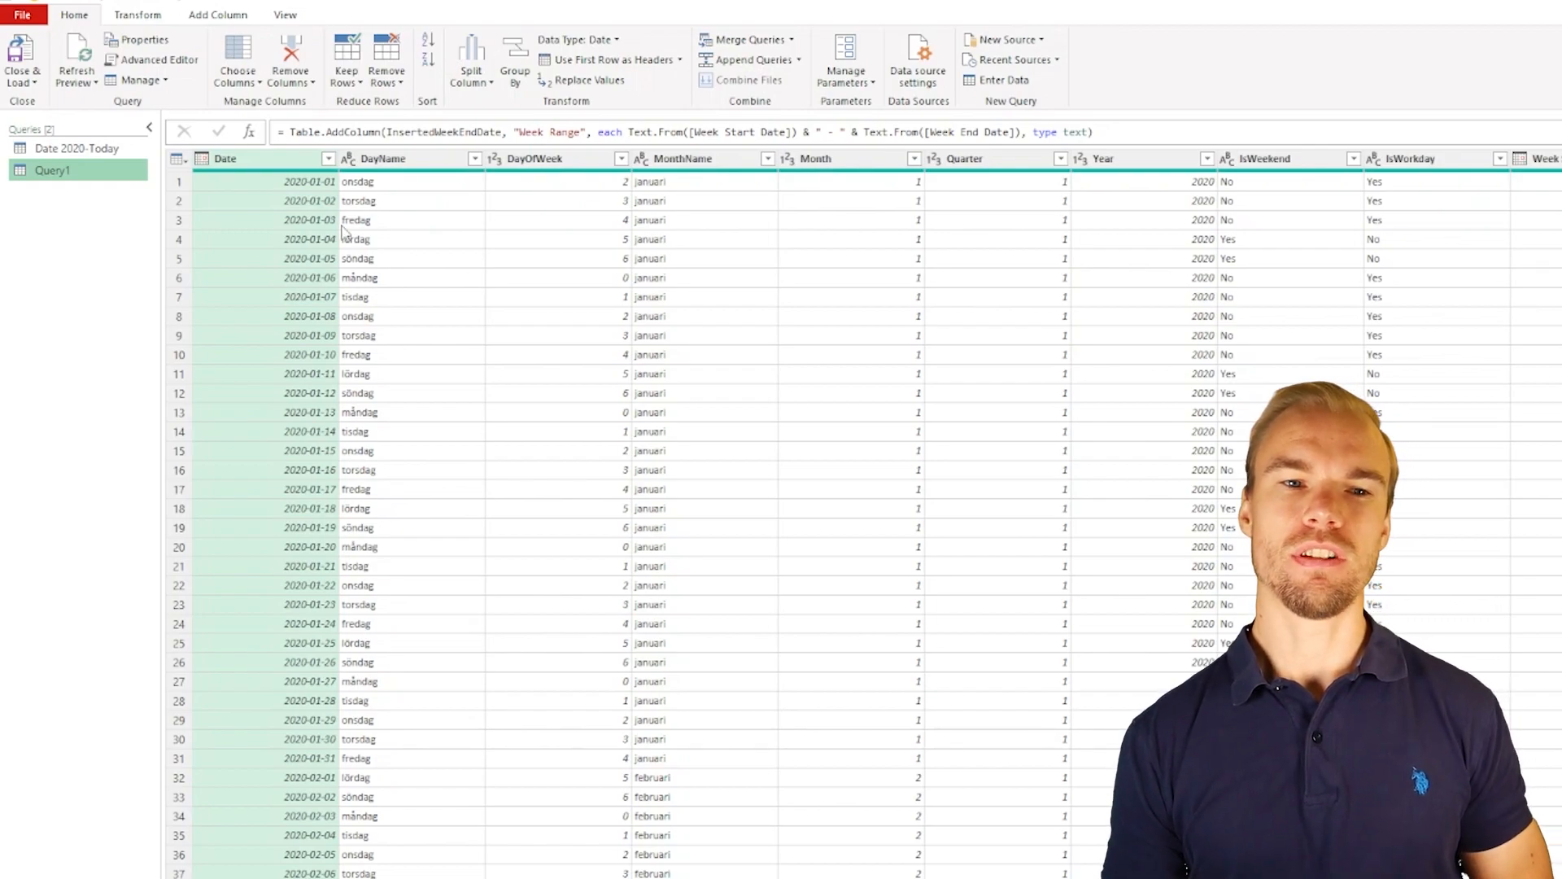
- Look through the date-based columns that can be added from the Date column, including the month options
{"action": "left_click", "coordinate": [251, 165]}
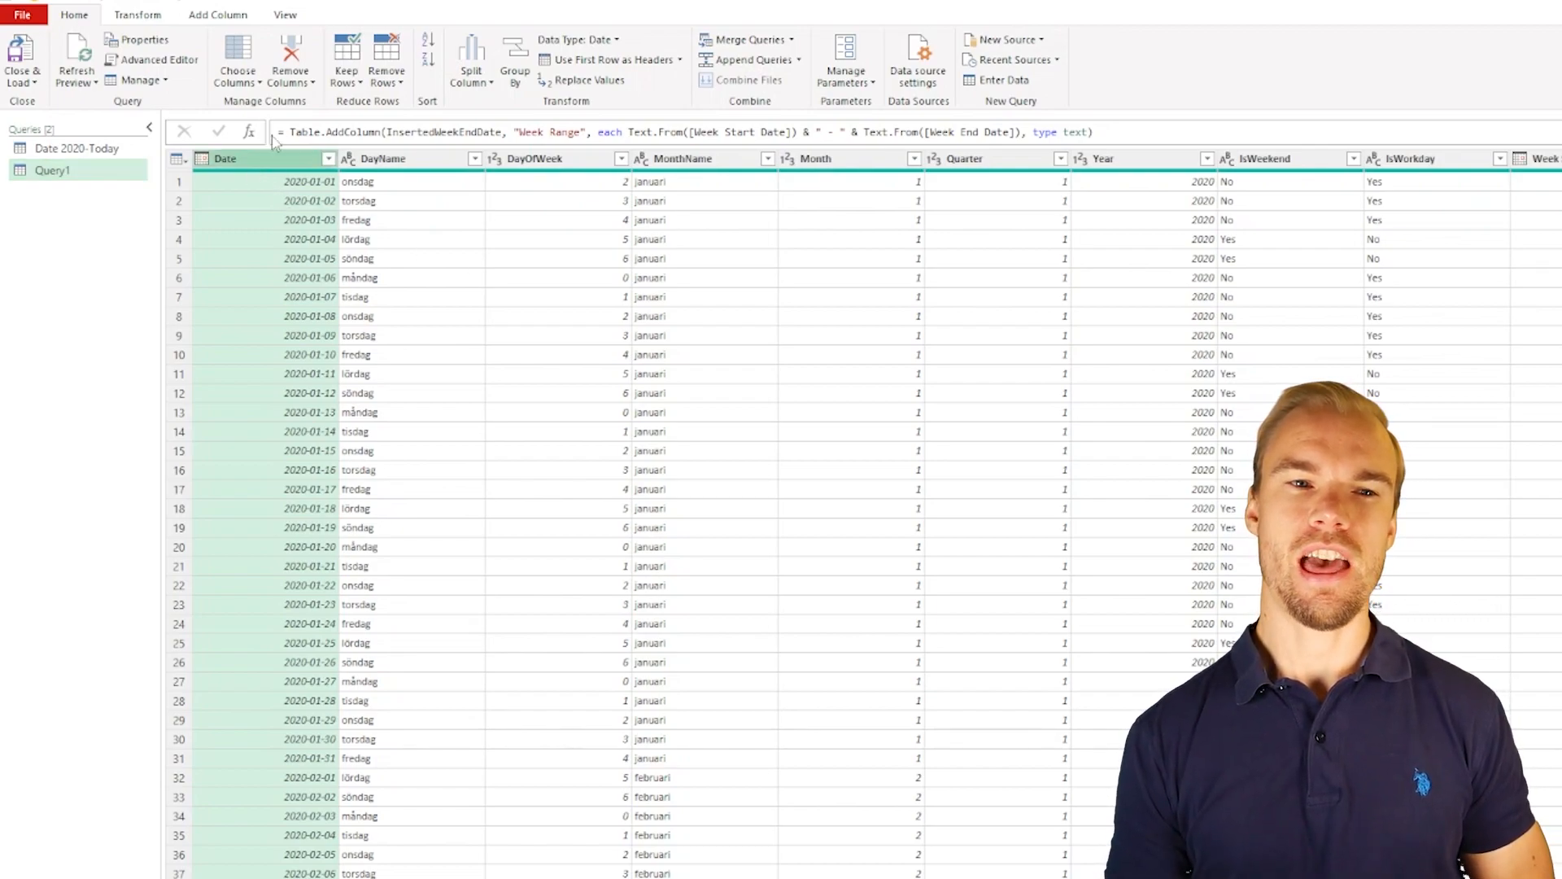
{"action": "left_click", "coordinate": [218, 21]}
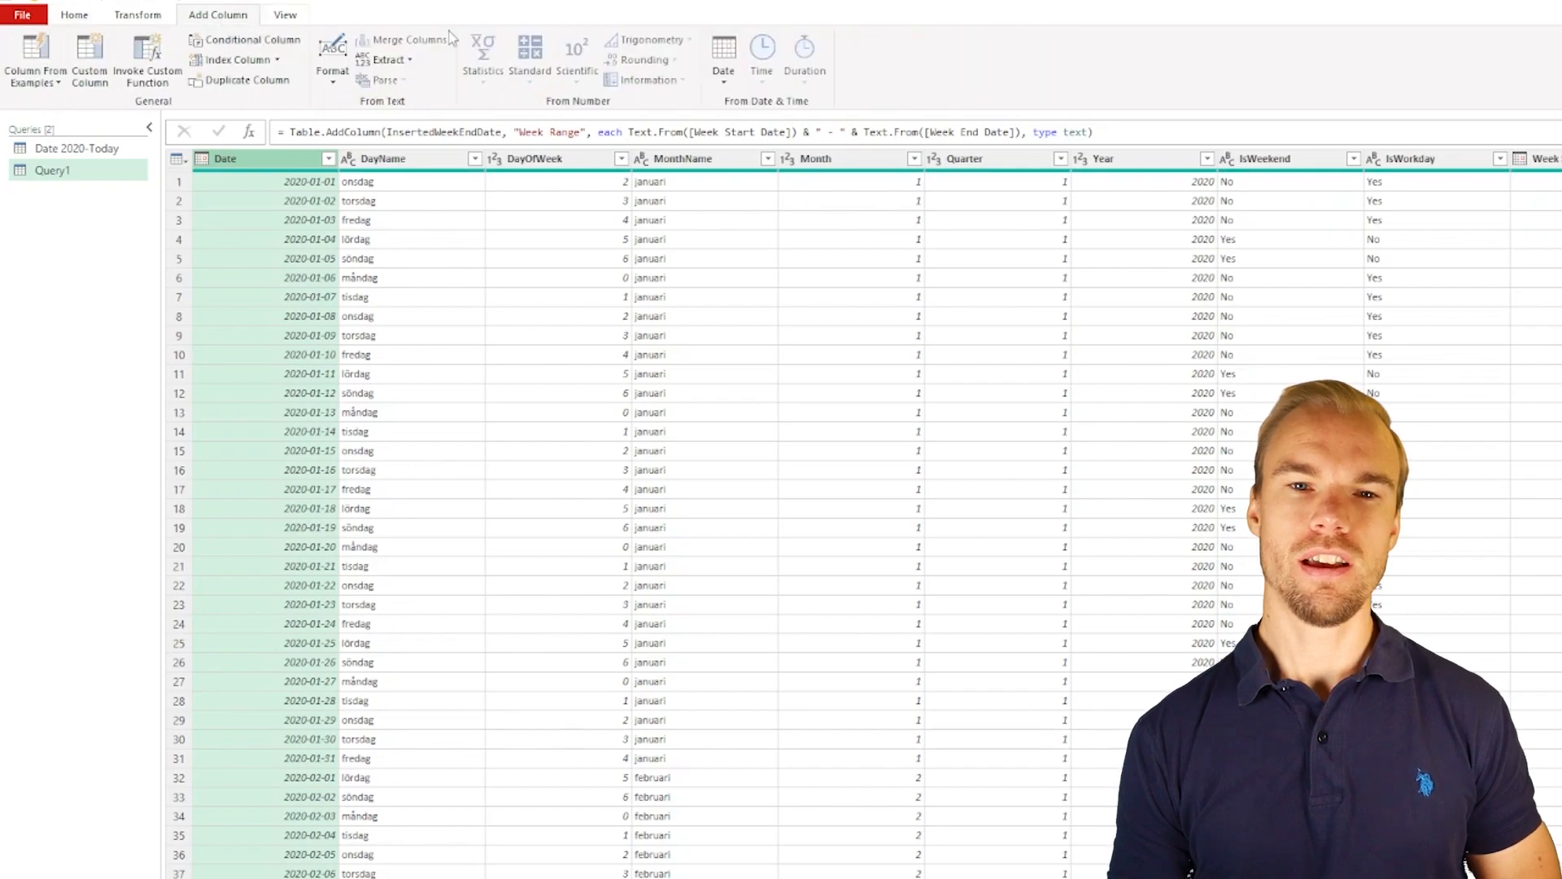
{"action": "left_click", "coordinate": [723, 65]}
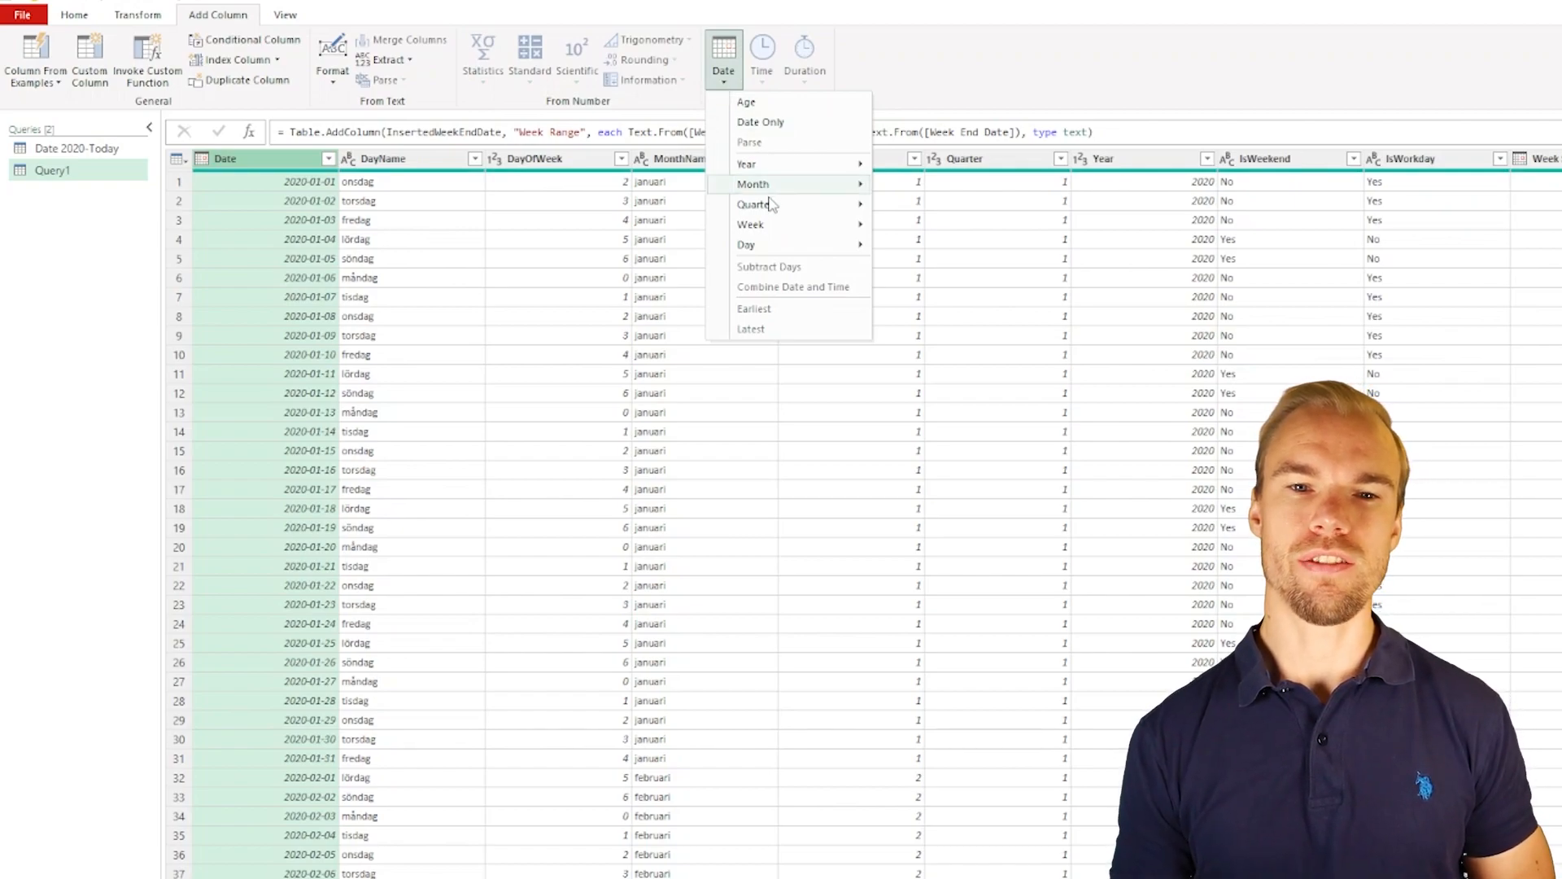
{"action": "mouse_move", "coordinate": [772, 210]}
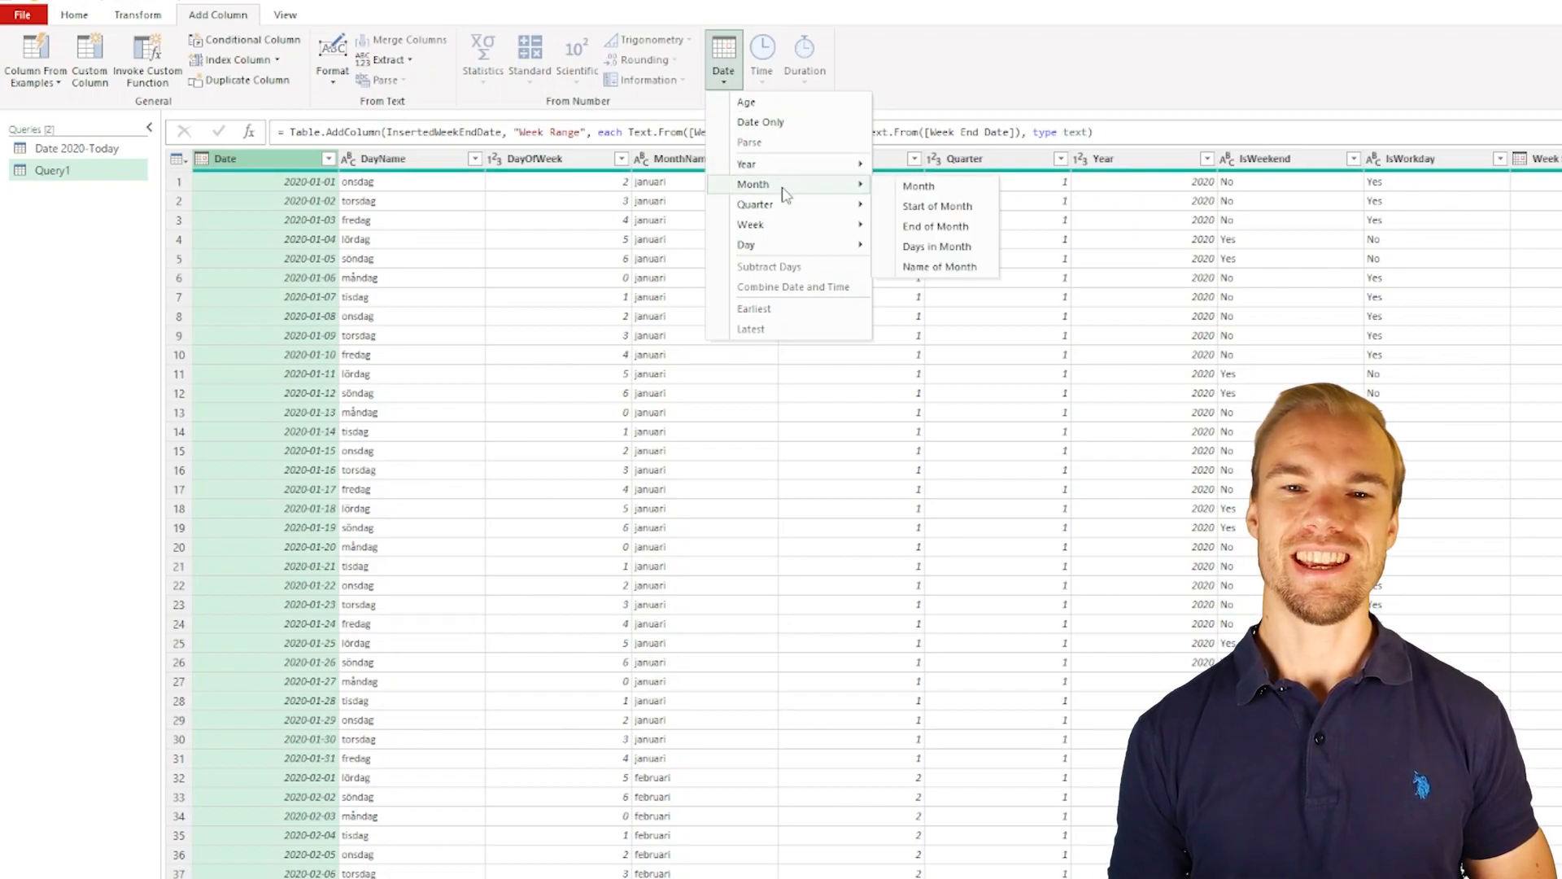
{"action": "left_click", "coordinate": [527, 56]}
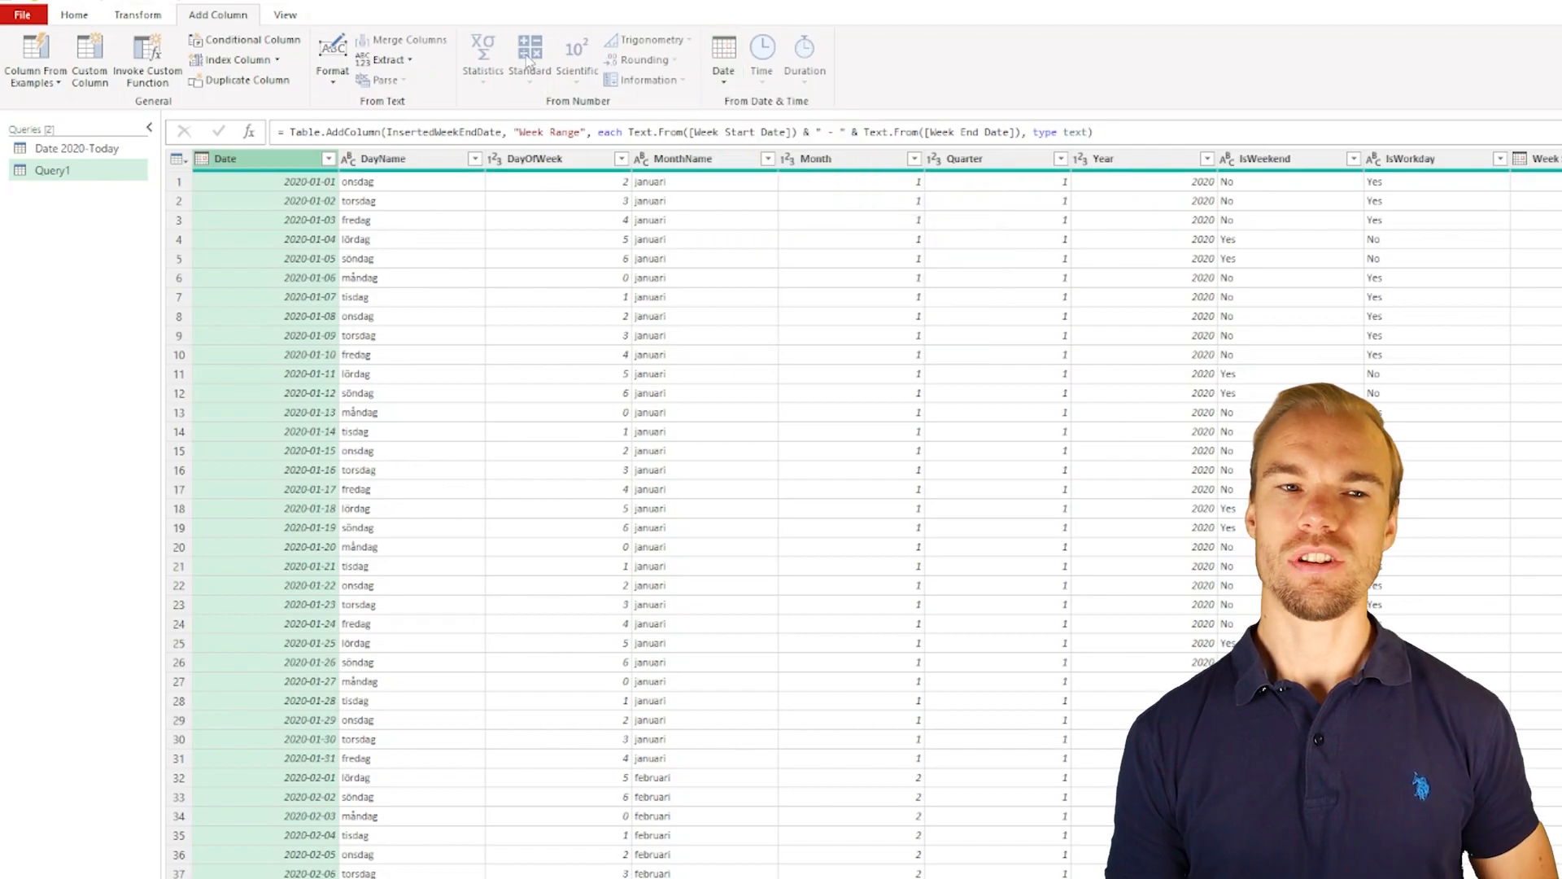
- Close the query editor and load Query1 into the workbook as a table
{"action": "left_click", "coordinate": [70, 16]}
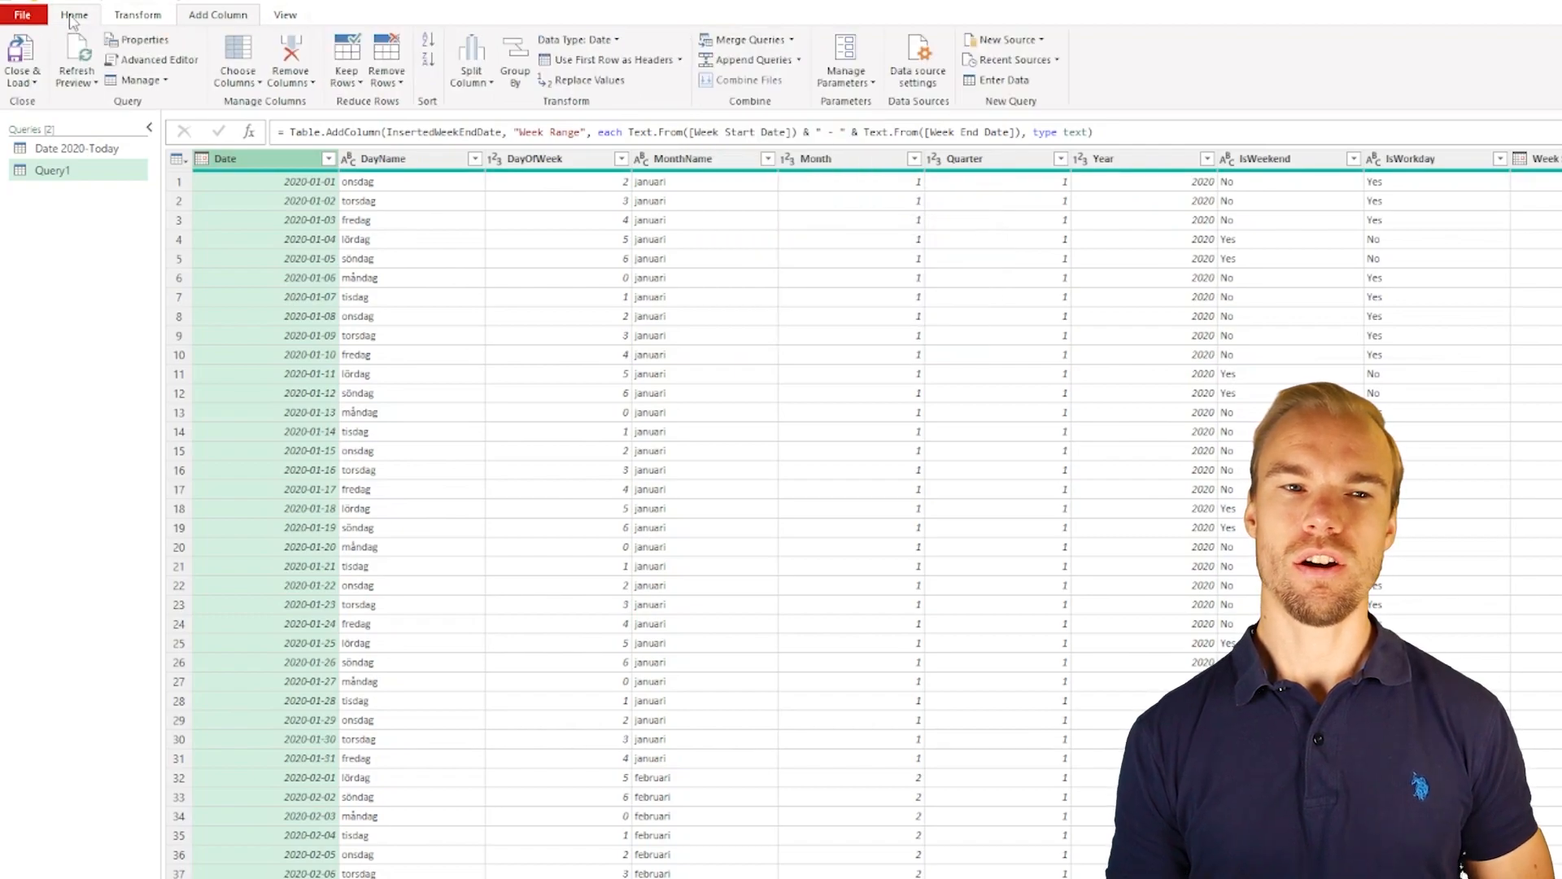
{"action": "left_click", "coordinate": [25, 50]}
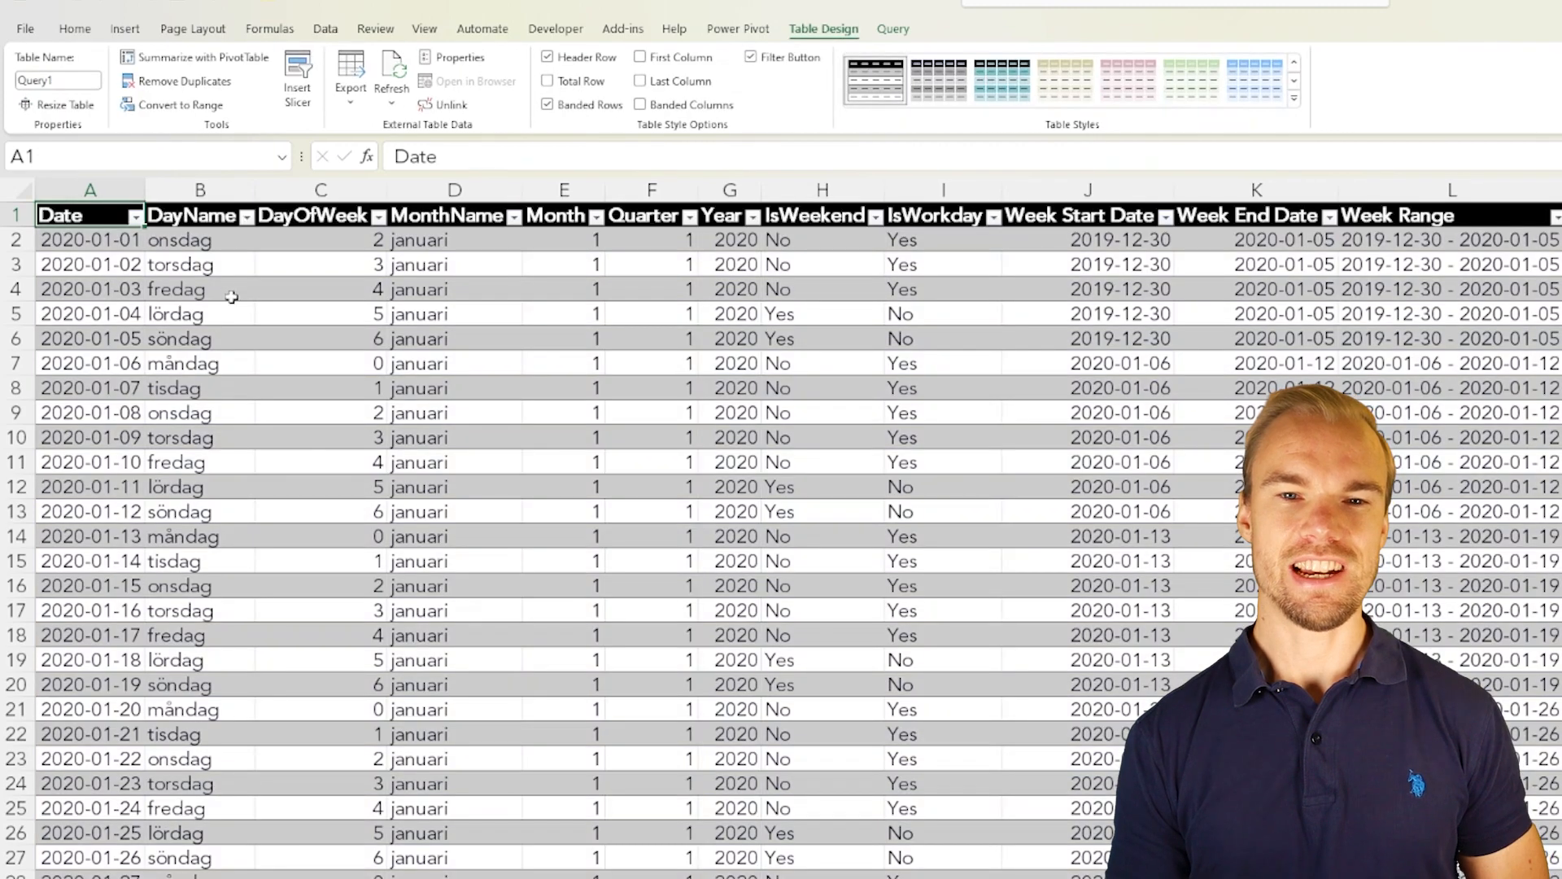
{"action": "left_click", "coordinate": [230, 291]}
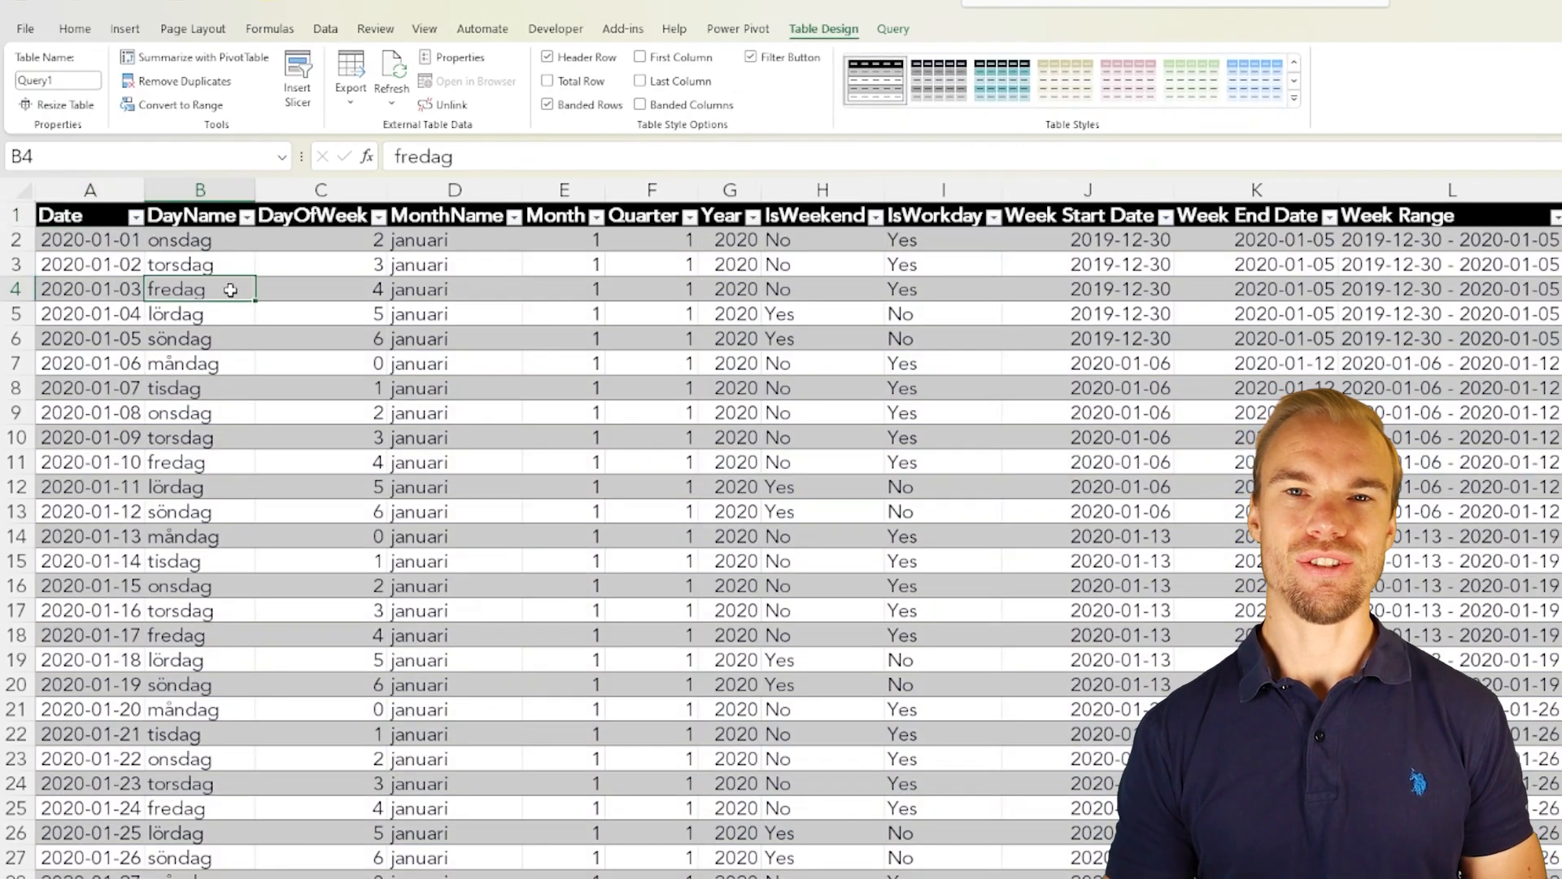